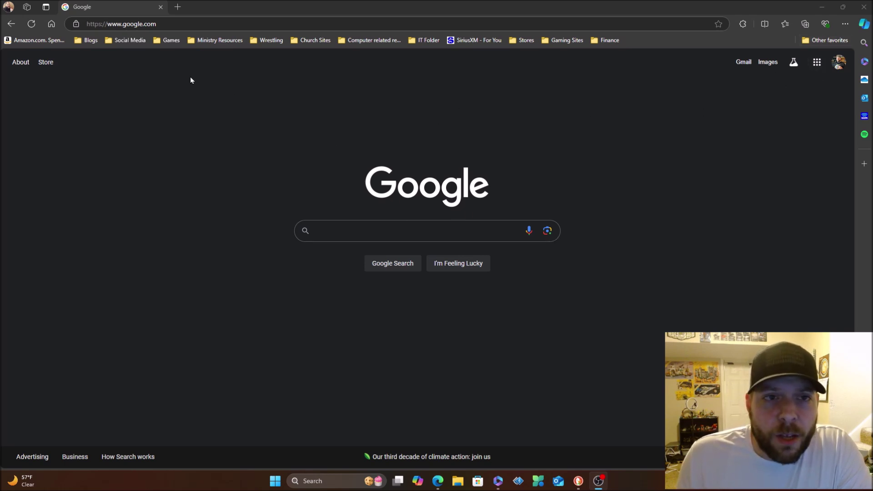
- Open the Google Store page in Edge and scroll through it
{"action": "left_click", "coordinate": [50, 66]}
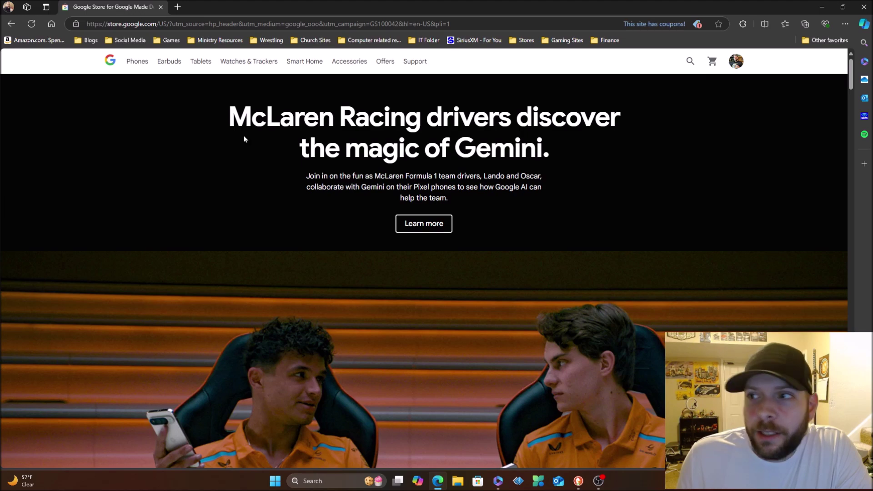
{"action": "scroll", "coordinate": [288, 204], "scroll_direction": "down", "scroll_amount": 10}
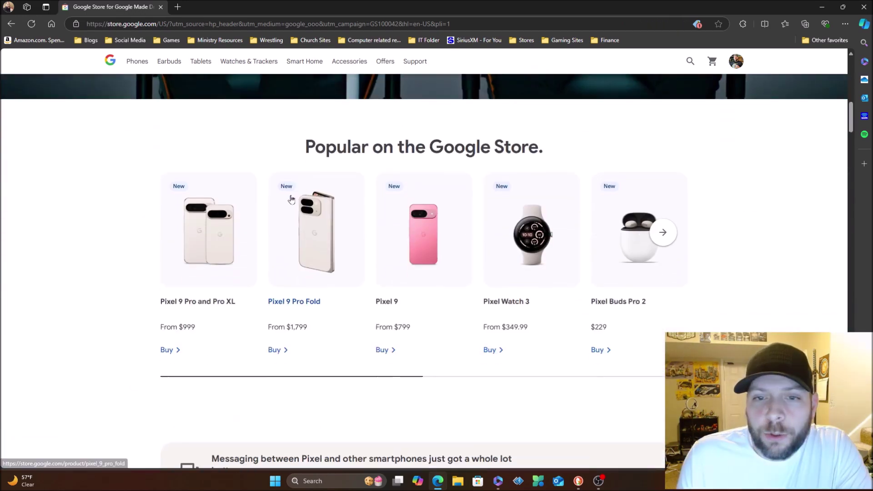
{"action": "scroll", "coordinate": [289, 193], "scroll_direction": "up", "scroll_amount": 10}
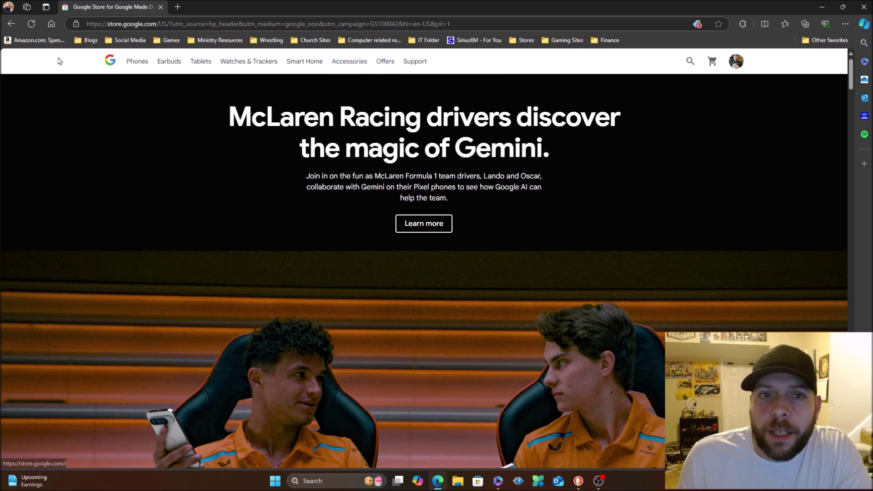
- Search Bing for 'google chrome download' and open Google's Chrome download page
{"action": "left_click", "coordinate": [161, 24]}
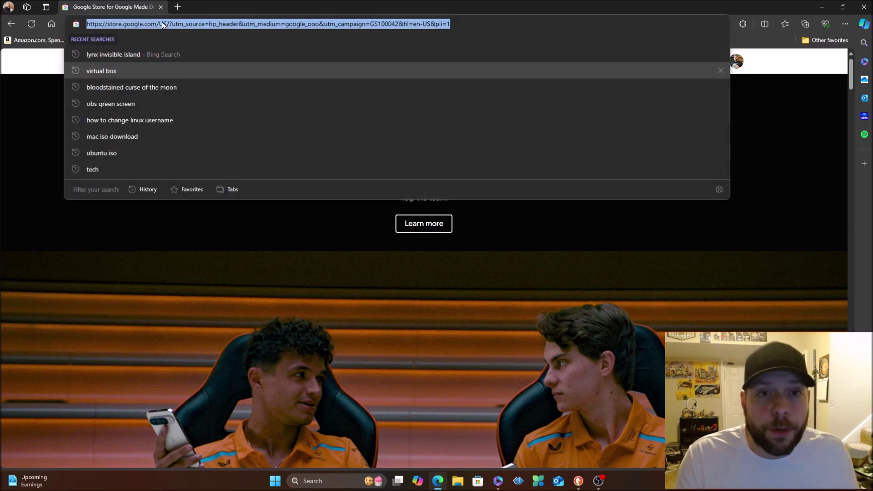
{"action": "type", "text": "google"}
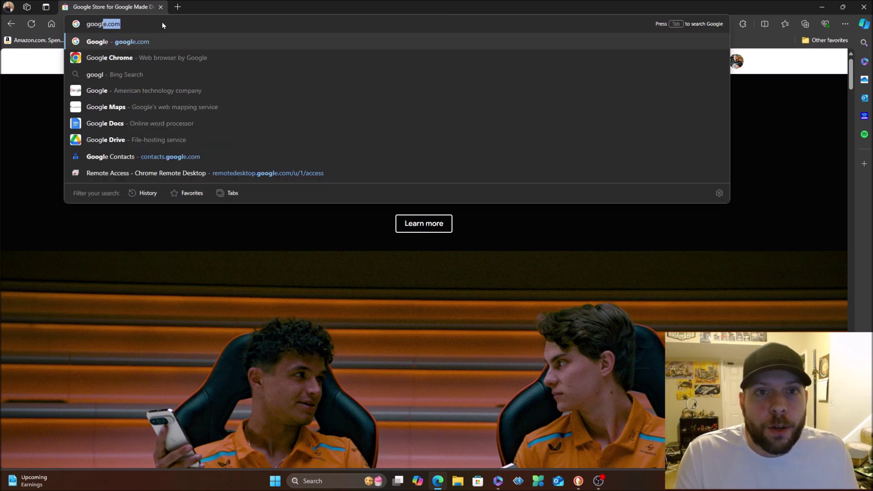
{"action": "type", "text": " ch"}
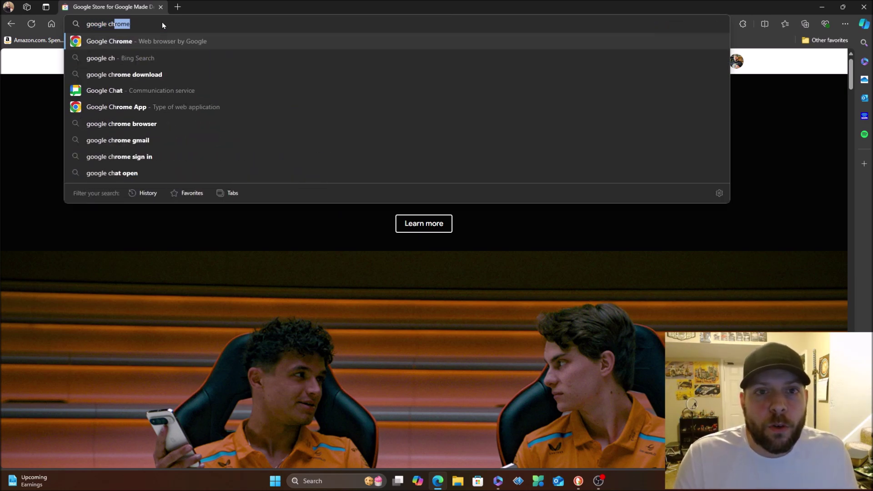
{"action": "key", "text": "Down"}
{"action": "key", "text": "Down"}
{"action": "key", "text": "Down"}
{"action": "key", "text": "Up"}
{"action": "key", "text": "Return"}
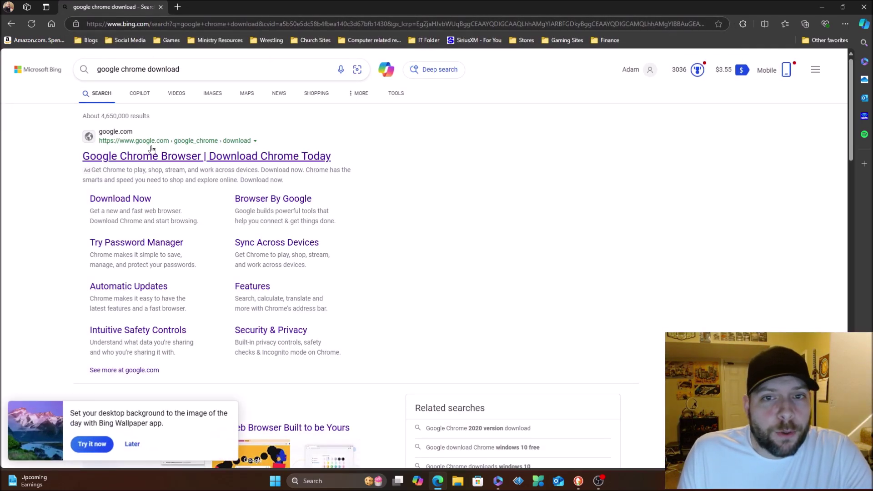
{"action": "left_click", "coordinate": [189, 157]}
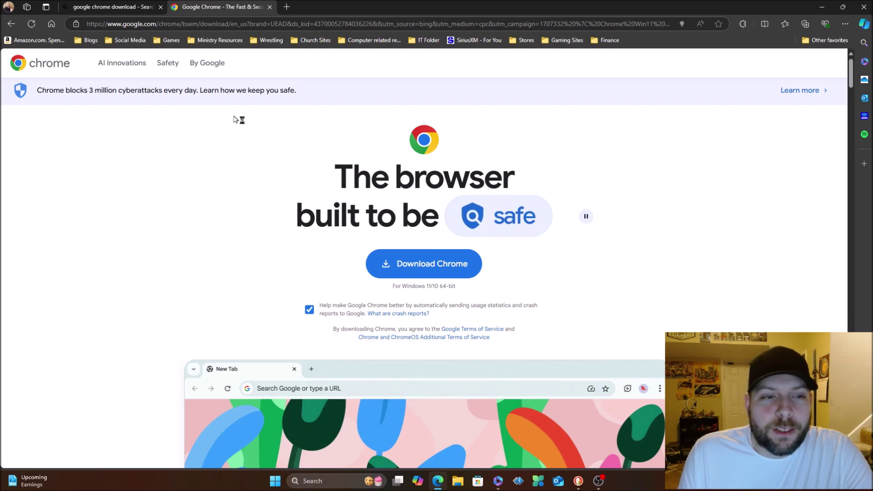
- Check google.com's site information, then download and run ChromeSetup.exe
{"action": "left_click", "coordinate": [76, 24]}
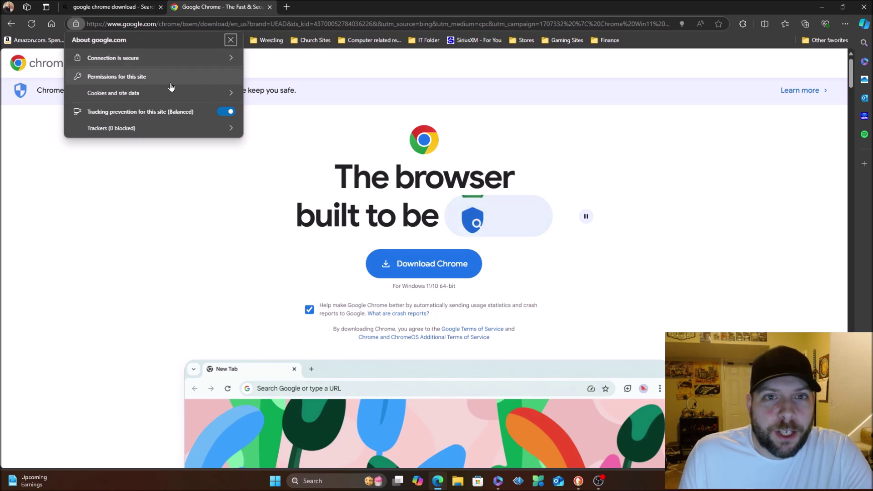
{"action": "left_click", "coordinate": [78, 25]}
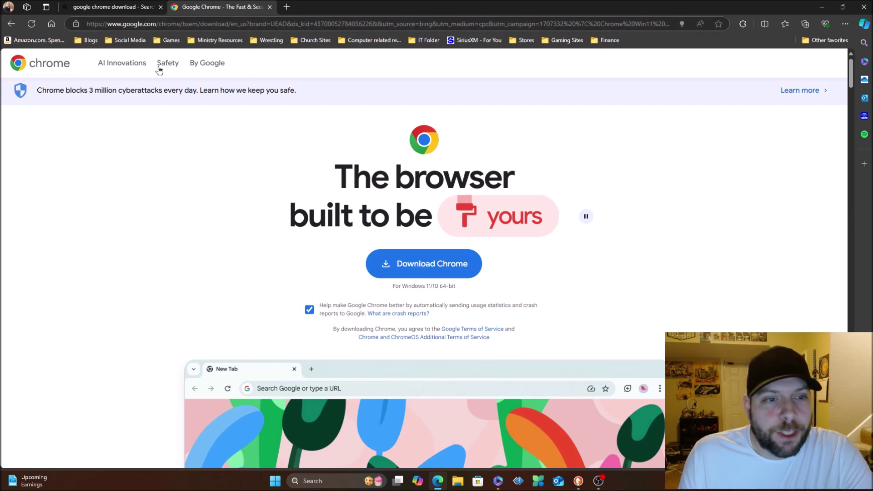
{"action": "left_click", "coordinate": [426, 266]}
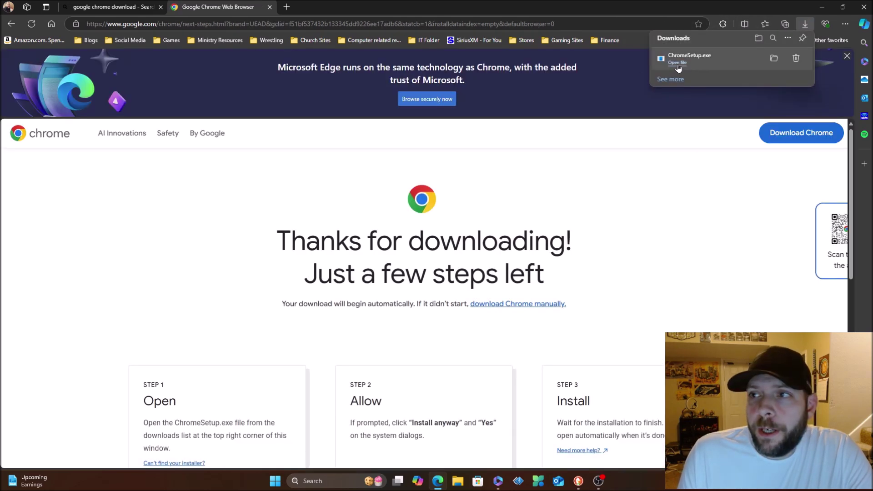
{"action": "left_click", "coordinate": [677, 63]}
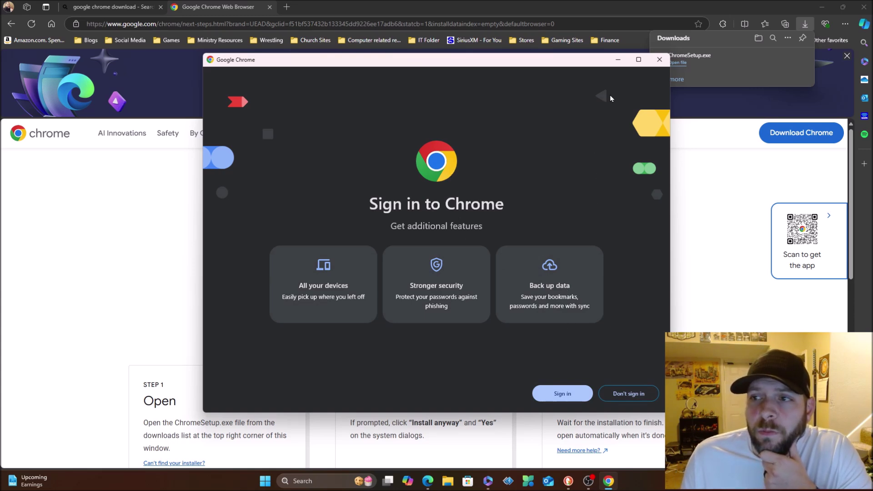
- Maximize the Chrome sign-in window, dismiss the Enhanced ad privacy notice, and maximize Chrome
{"action": "left_click", "coordinate": [639, 60]}
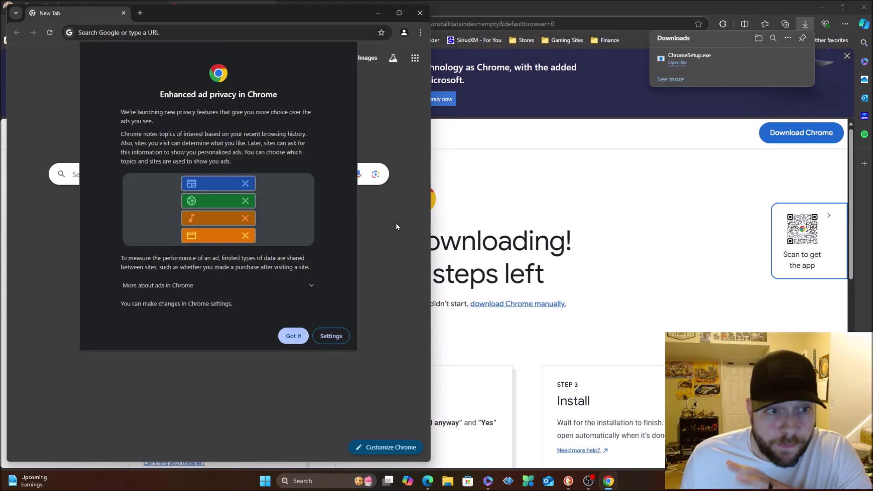
{"action": "left_click", "coordinate": [294, 337]}
{"action": "left_click", "coordinate": [402, 16]}
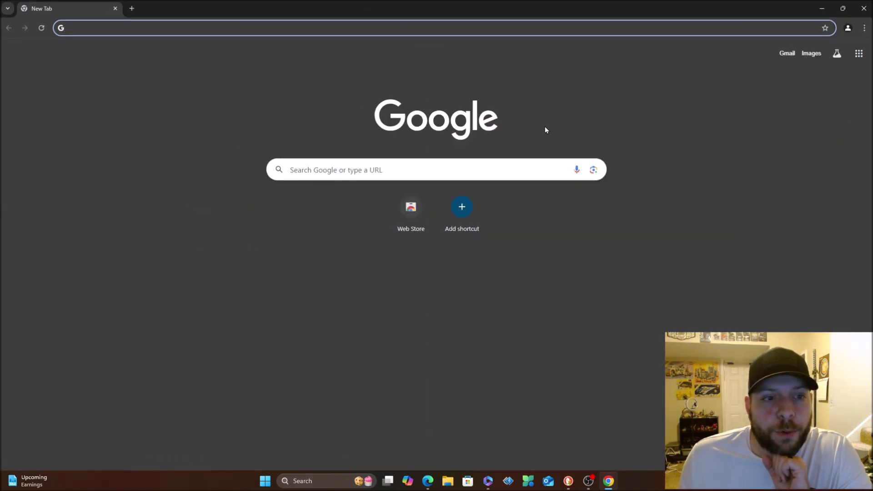
- Restore Chrome, snap it to the left half beside Edge, and list its open tabs
{"action": "double_click", "coordinate": [278, 7]}
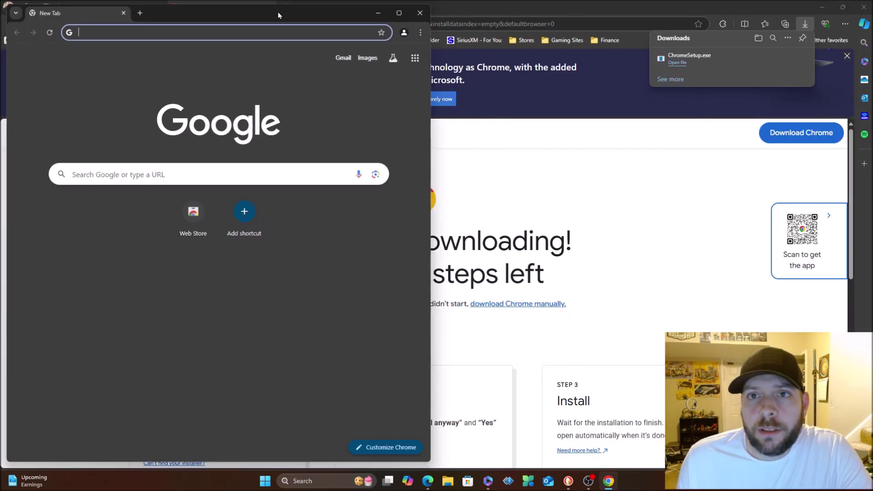
{"action": "left_click_drag", "start_coordinate": [278, 15], "coordinate": [248, 35]}
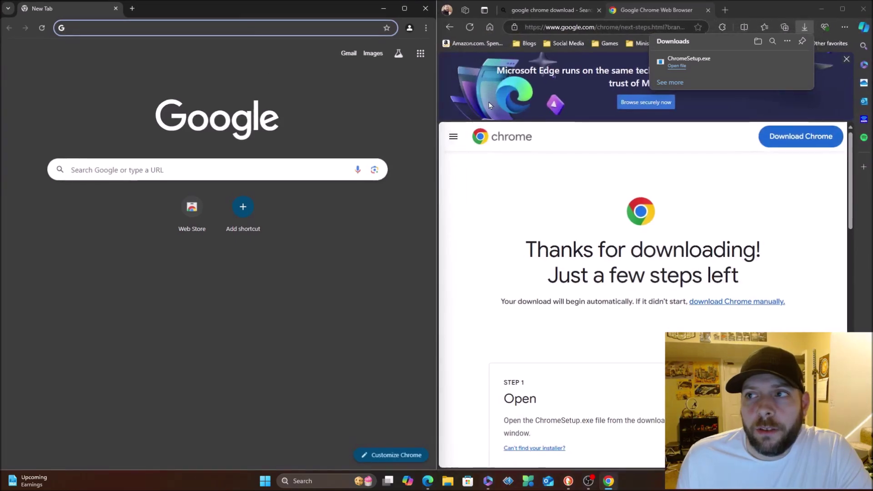
{"action": "left_click", "coordinate": [785, 17]}
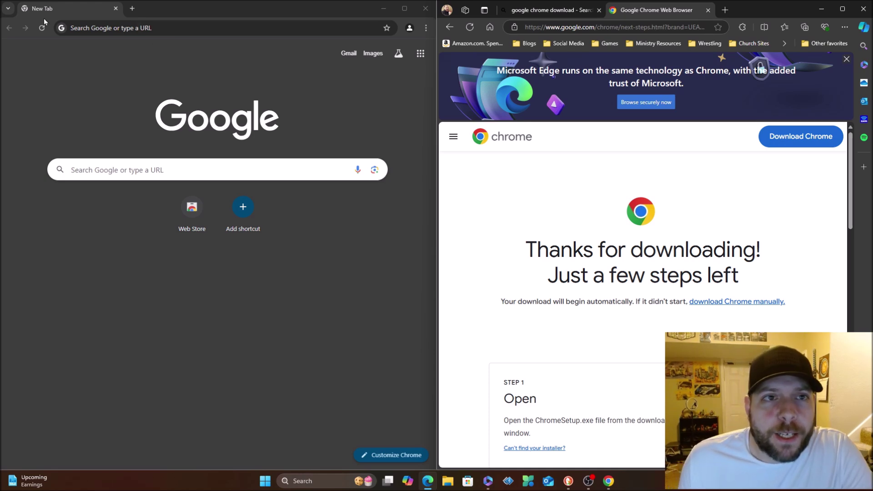
{"action": "left_click", "coordinate": [9, 9]}
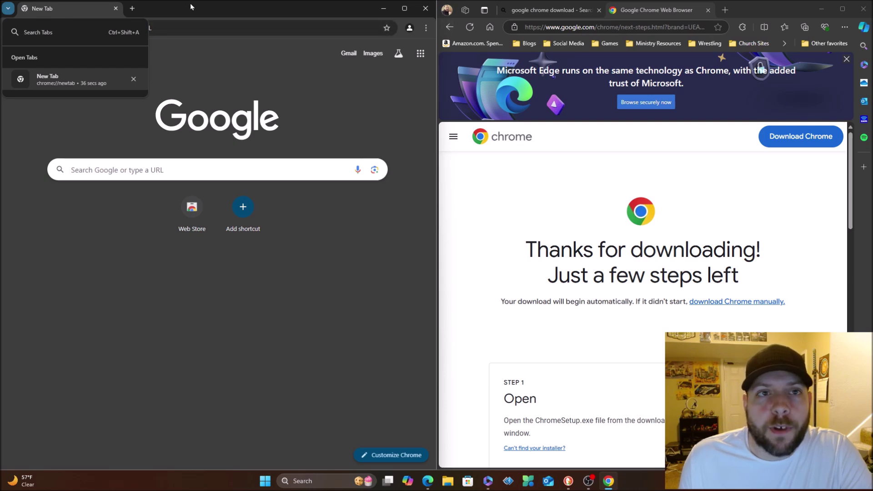
- Re-dock Chrome on the left half and add a second New Tab, switching between tabs
{"action": "left_click", "coordinate": [405, 8]}
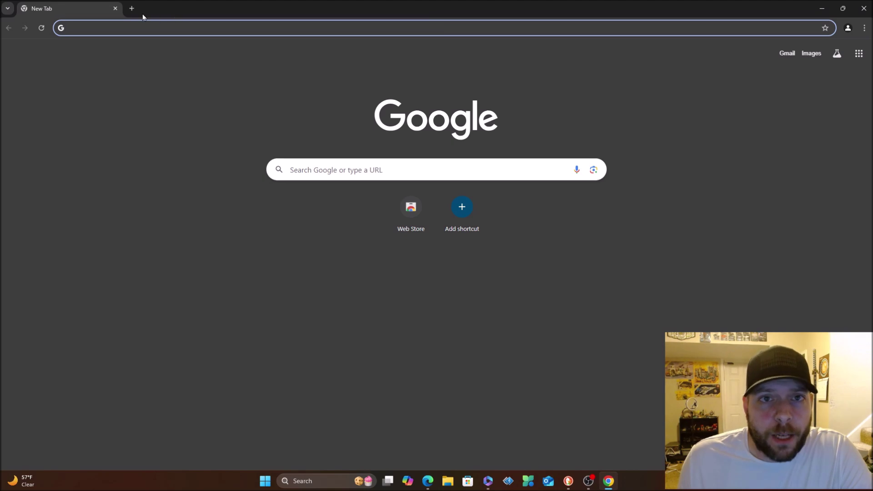
{"action": "double_click", "coordinate": [203, 6]}
{"action": "left_click_drag", "start_coordinate": [232, 16], "coordinate": [248, 23]}
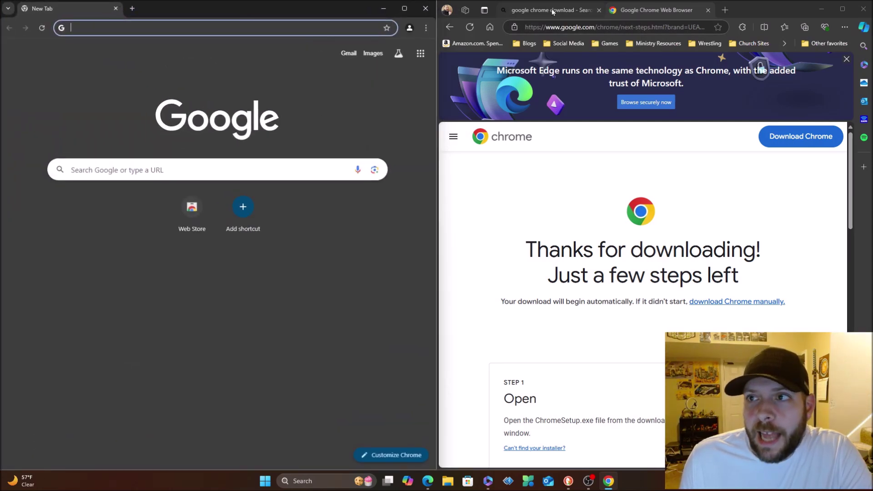
{"action": "left_click", "coordinate": [132, 8]}
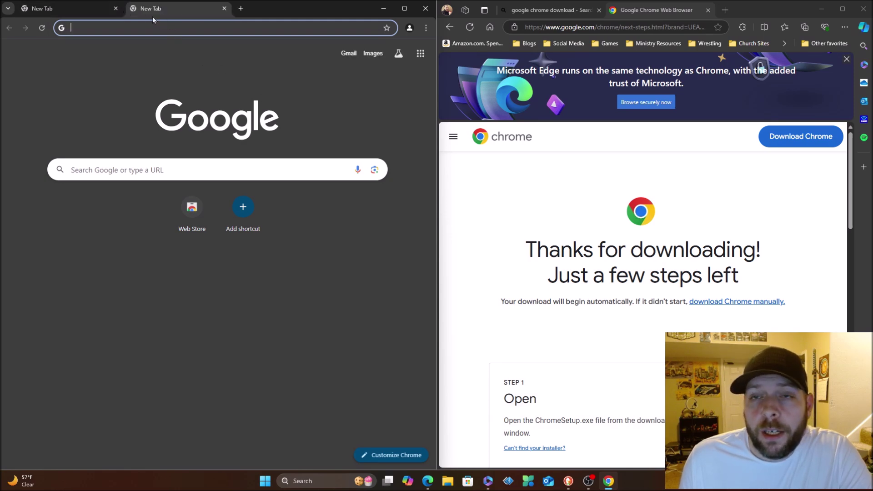
{"action": "left_click", "coordinate": [92, 9]}
{"action": "left_click", "coordinate": [161, 10]}
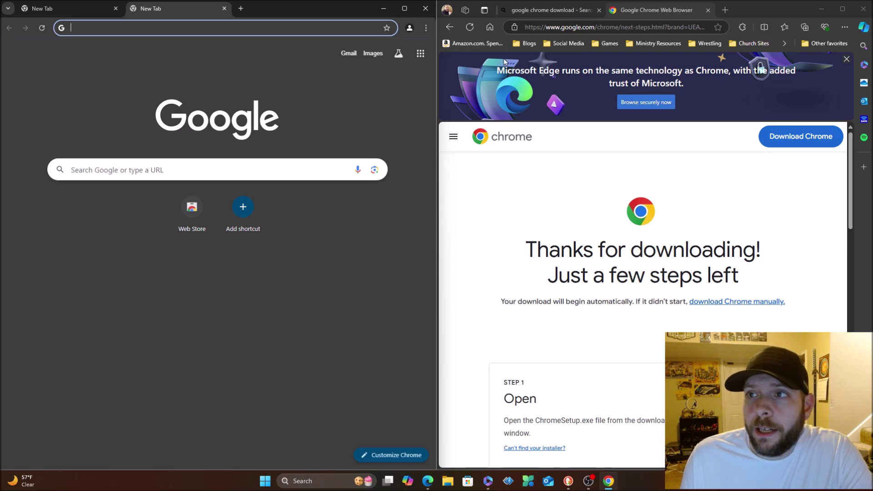
- Switch between Edge's tabs and step Back and Forward, ending on the Bing results
{"action": "left_click", "coordinate": [545, 10]}
{"action": "left_click", "coordinate": [621, 10]}
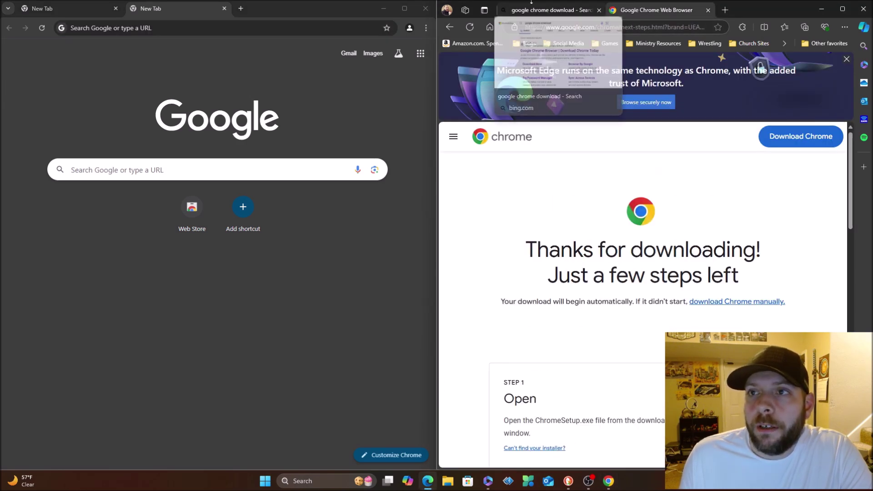
{"action": "left_click", "coordinate": [549, 10]}
{"action": "left_click", "coordinate": [447, 28]}
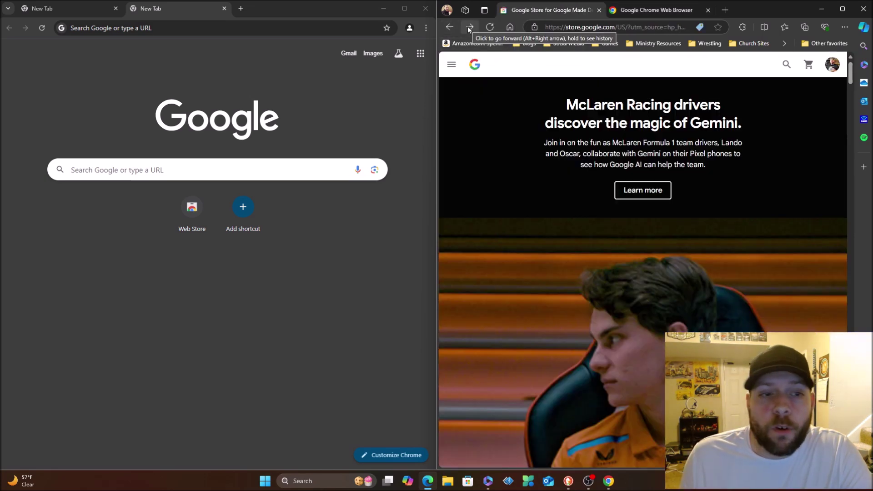
{"action": "left_click", "coordinate": [469, 27]}
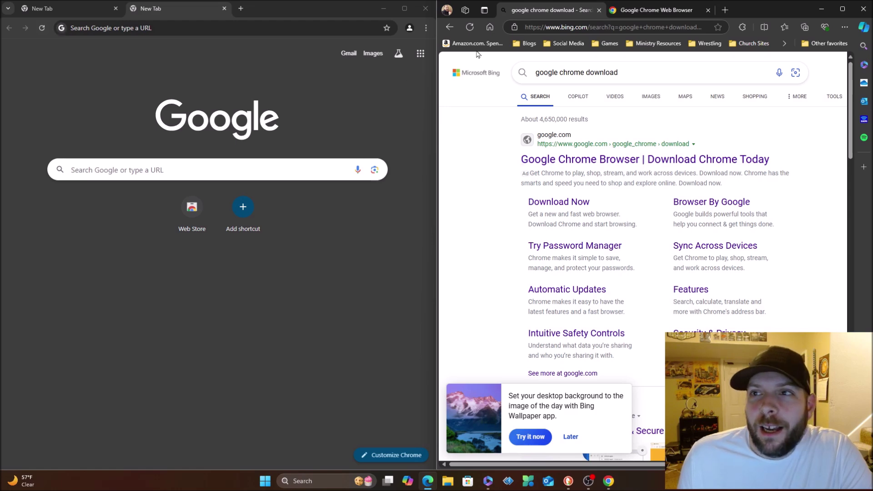
- Load bing.com in Chrome's second tab
{"action": "left_click", "coordinate": [630, 10]}
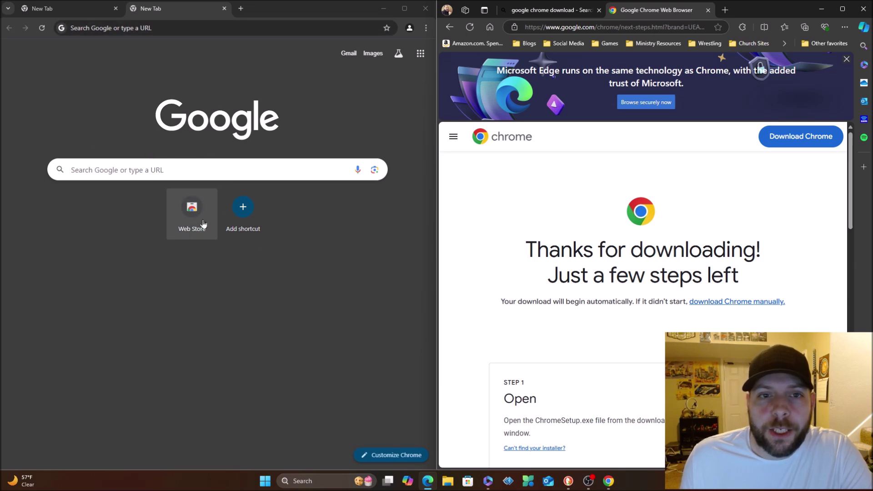
{"action": "left_click", "coordinate": [117, 28]}
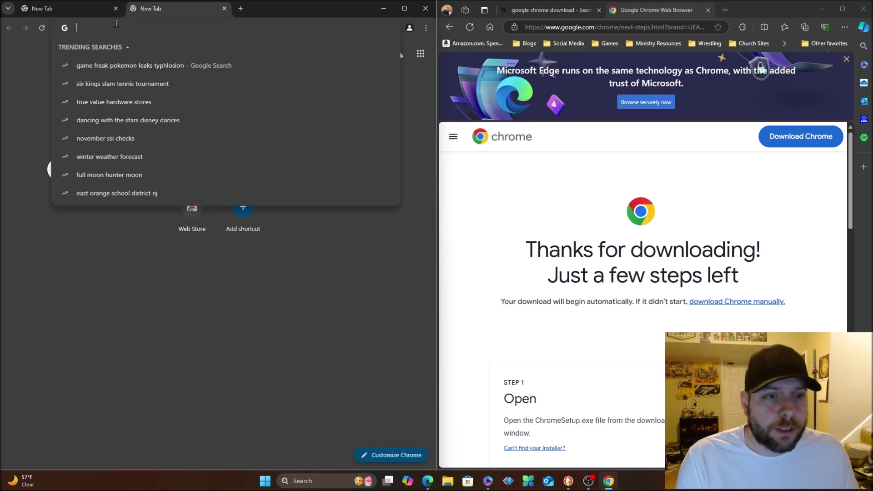
{"action": "type", "text": "bing.com"}
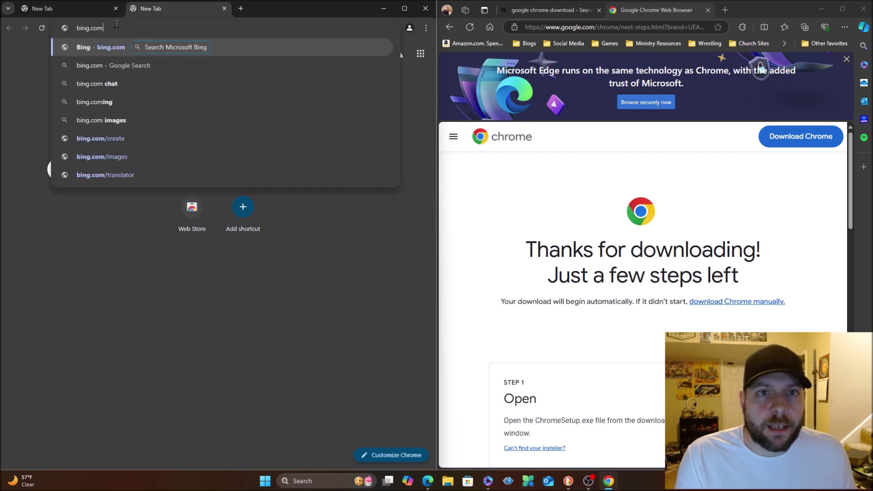
{"action": "key", "text": "Return"}
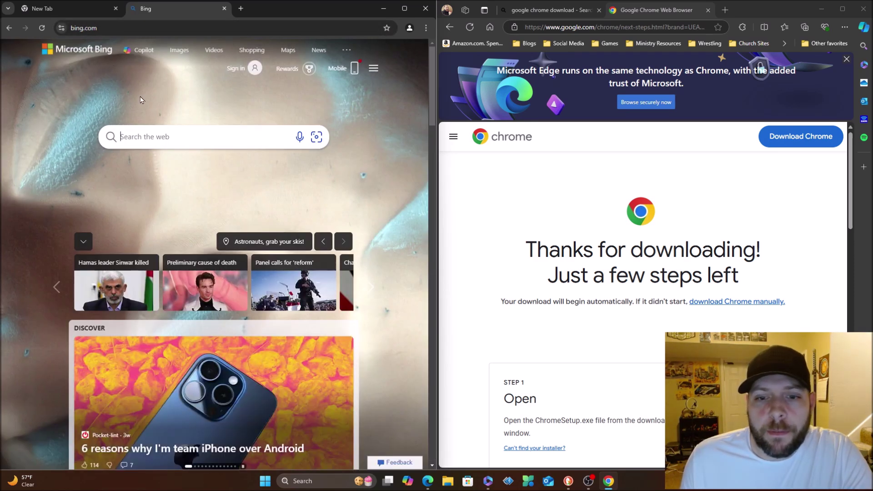
- Compare bing.com's site information in Chrome with google.com's in Edge
{"action": "left_click", "coordinate": [62, 29]}
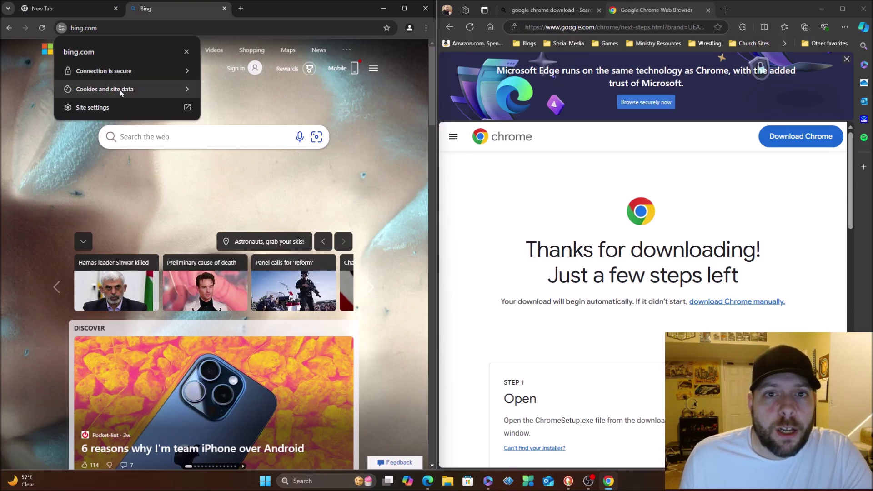
{"action": "left_click", "coordinate": [514, 27]}
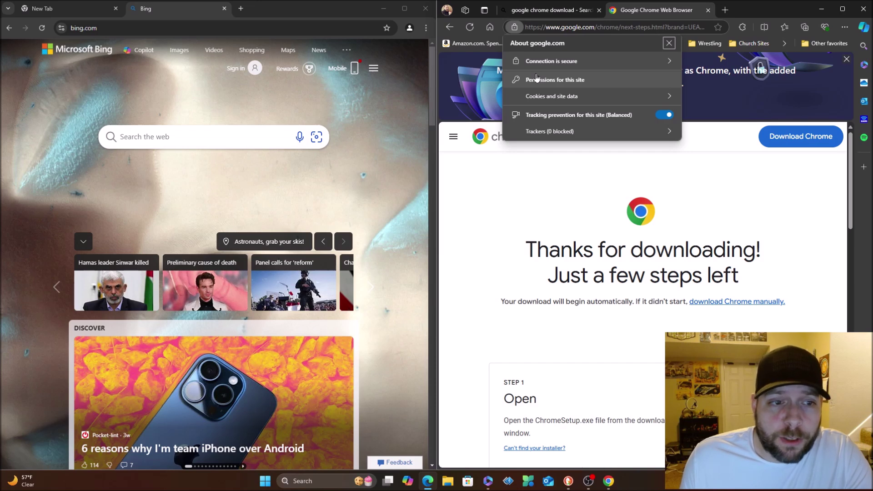
{"action": "left_click", "coordinate": [61, 29]}
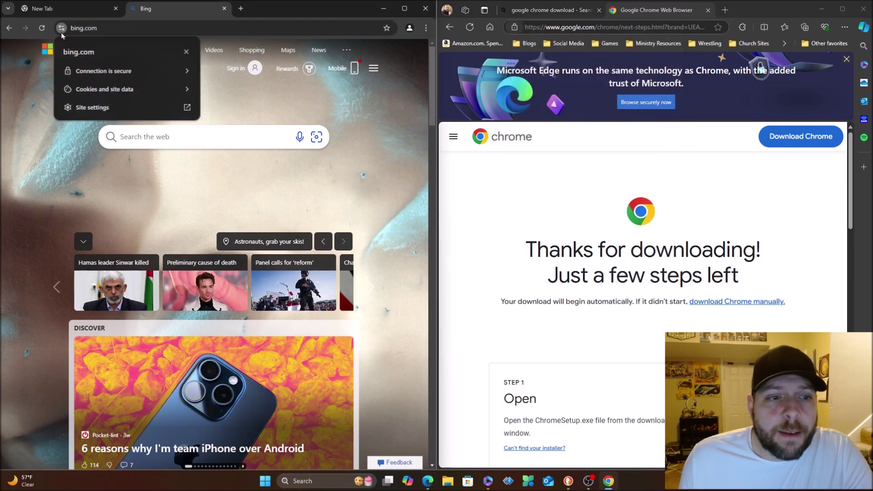
{"action": "left_click", "coordinate": [408, 29]}
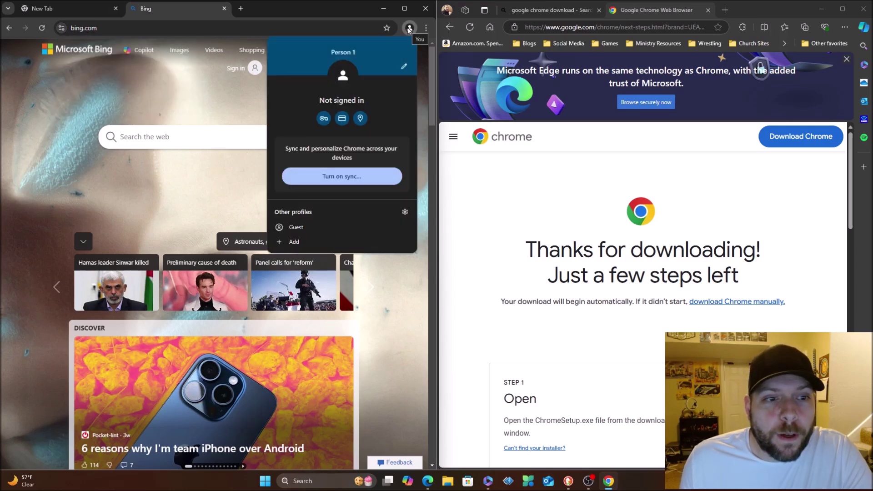
{"action": "left_click", "coordinate": [409, 29]}
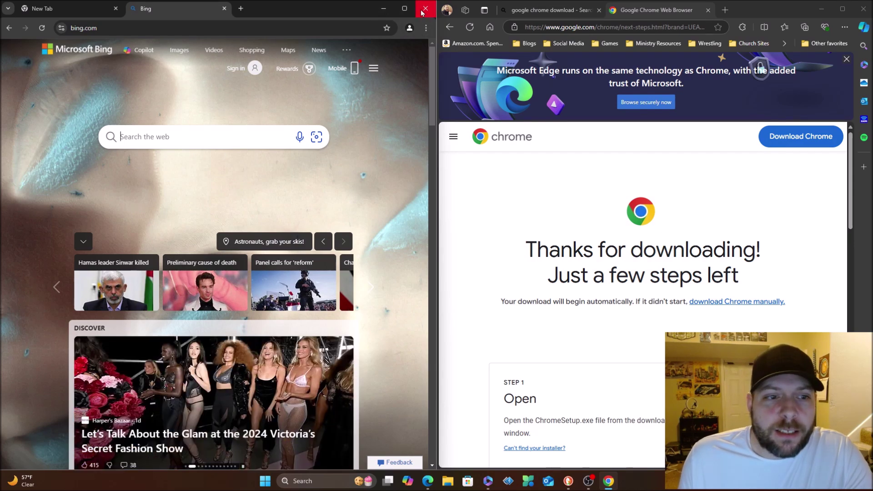
{"action": "mouse_move", "coordinate": [405, 10]}
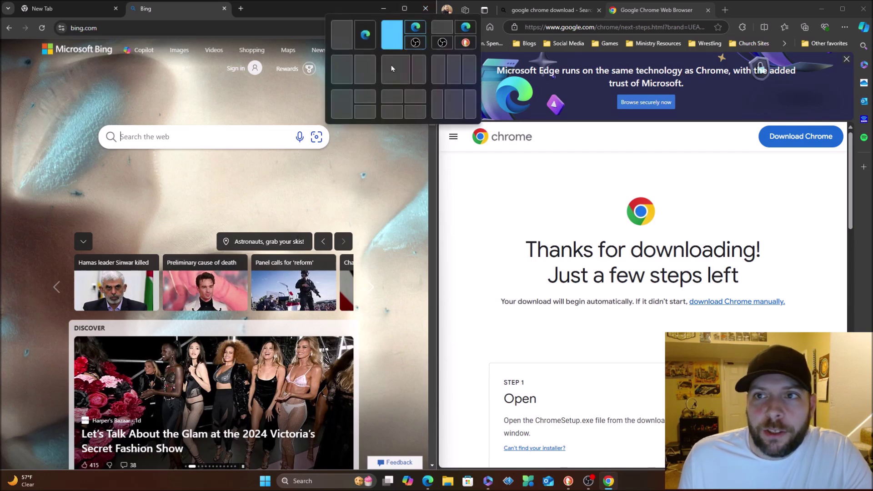
{"action": "left_click", "coordinate": [425, 29]}
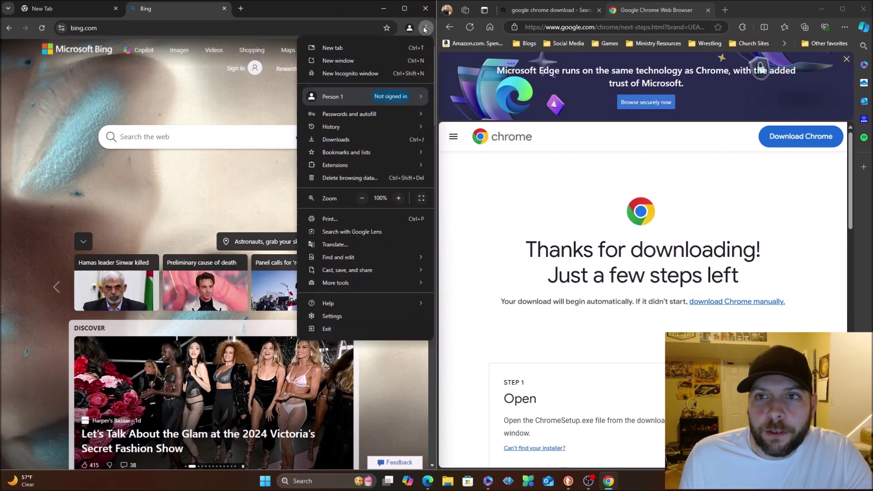
{"action": "left_click", "coordinate": [846, 29]}
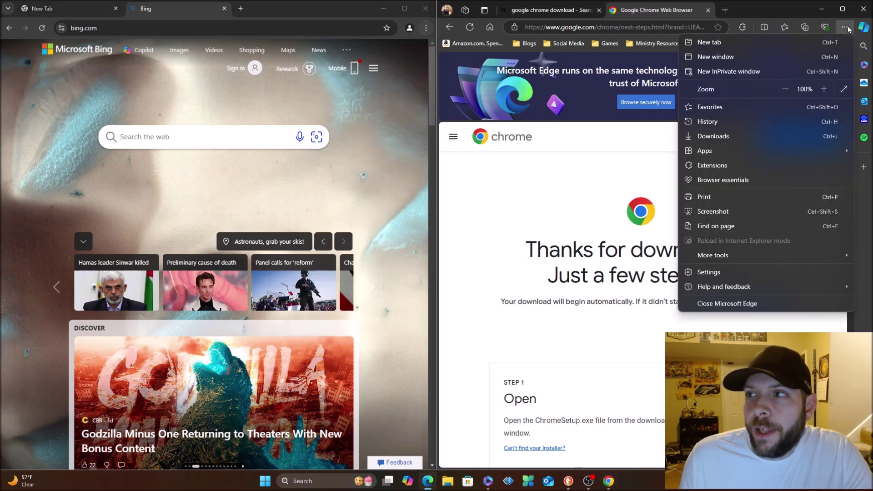
{"action": "left_click", "coordinate": [425, 28]}
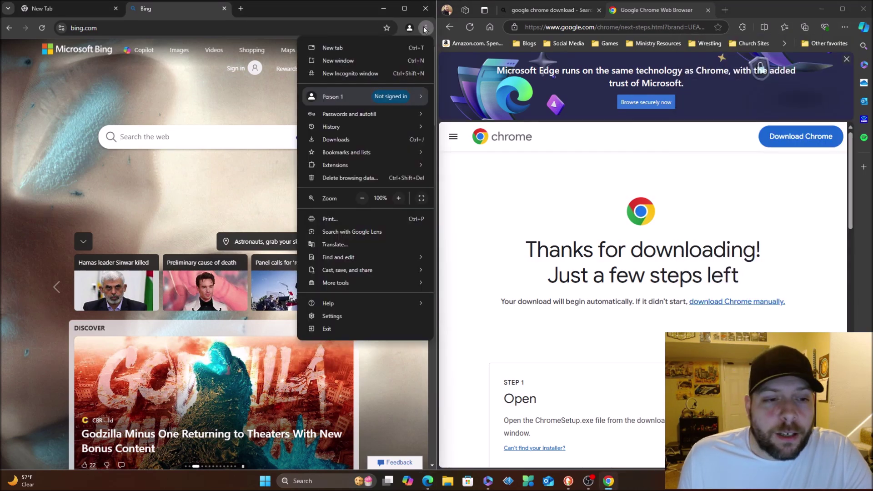
- Keep comparing the main menus, browsing Chrome's bookmarks options before reopening Edge's menu
{"action": "left_click", "coordinate": [845, 28]}
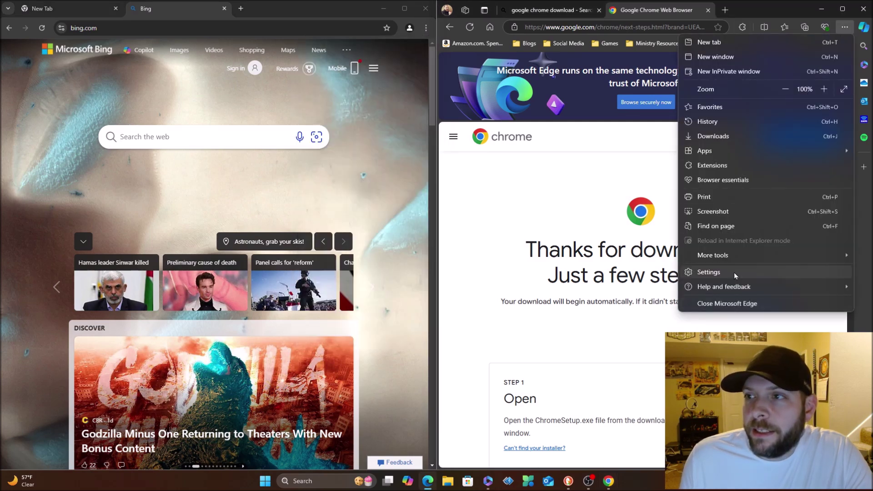
{"action": "left_click", "coordinate": [426, 28]}
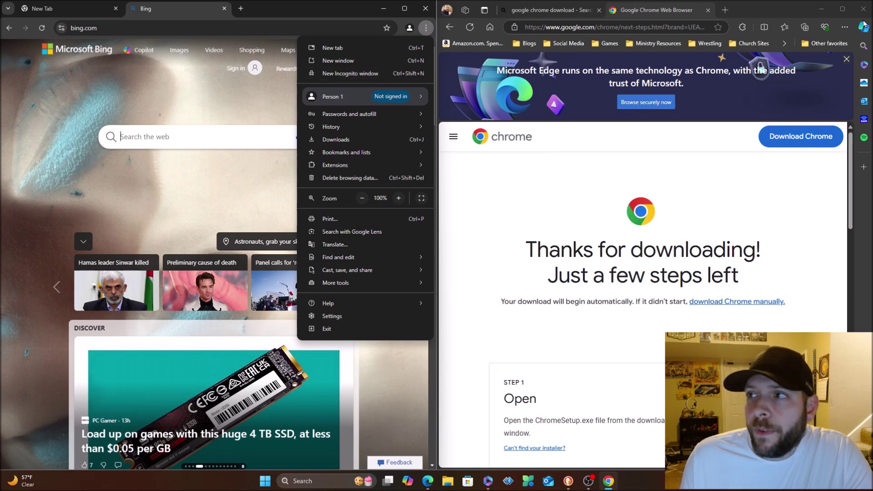
{"action": "left_click", "coordinate": [844, 27]}
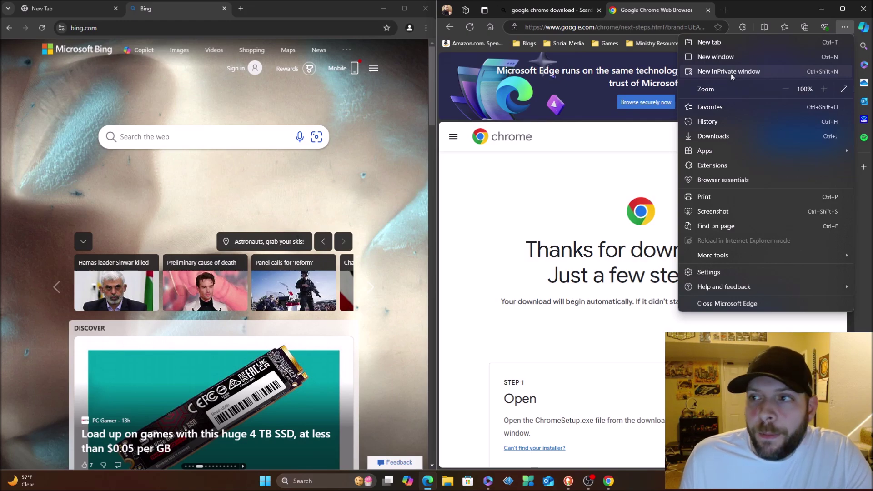
{"action": "left_click", "coordinate": [422, 28]}
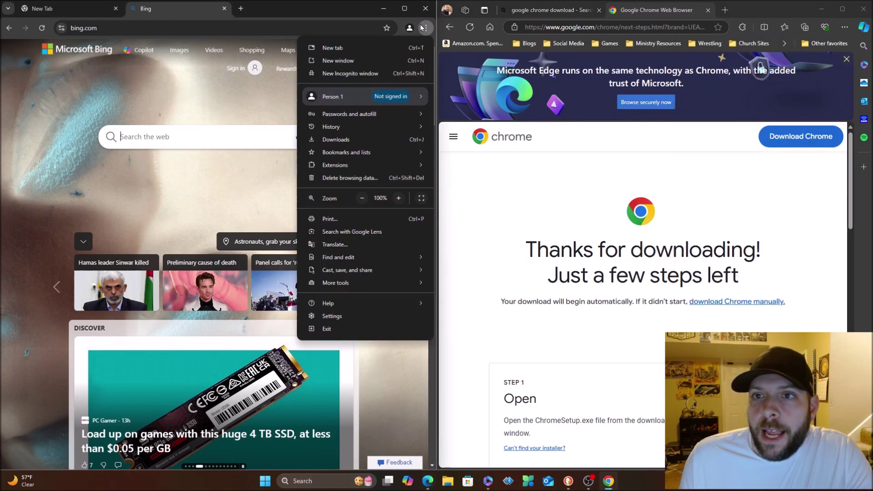
{"action": "mouse_move", "coordinate": [337, 99]}
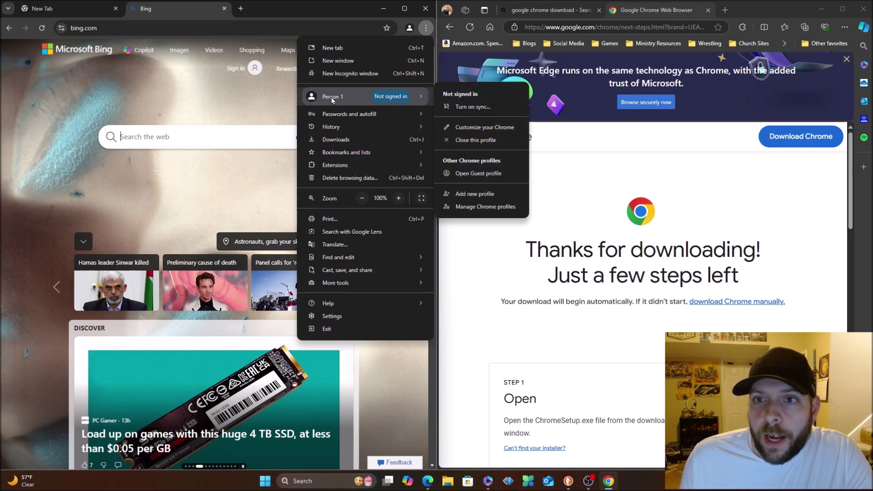
{"action": "mouse_move", "coordinate": [338, 131]}
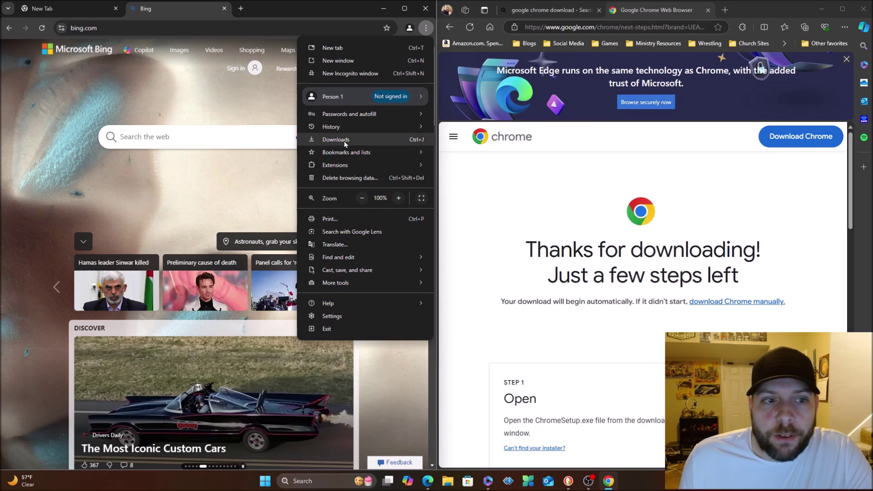
{"action": "mouse_move", "coordinate": [359, 157]}
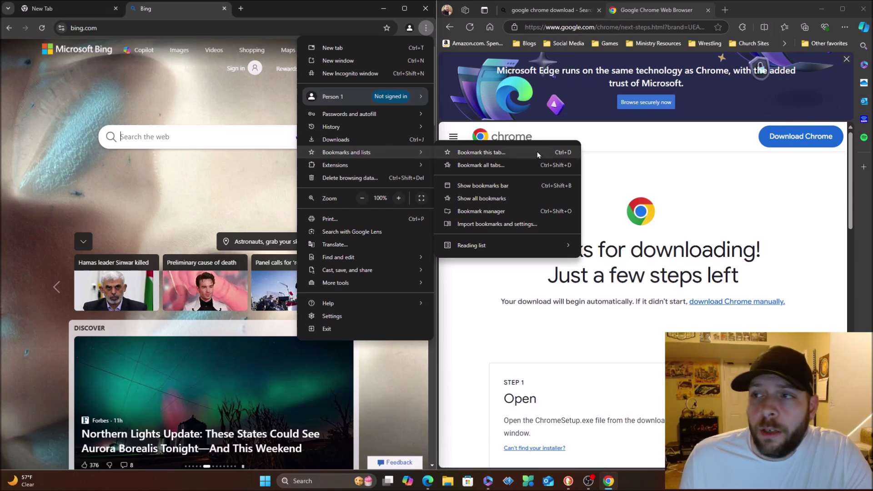
{"action": "left_click", "coordinate": [843, 26]}
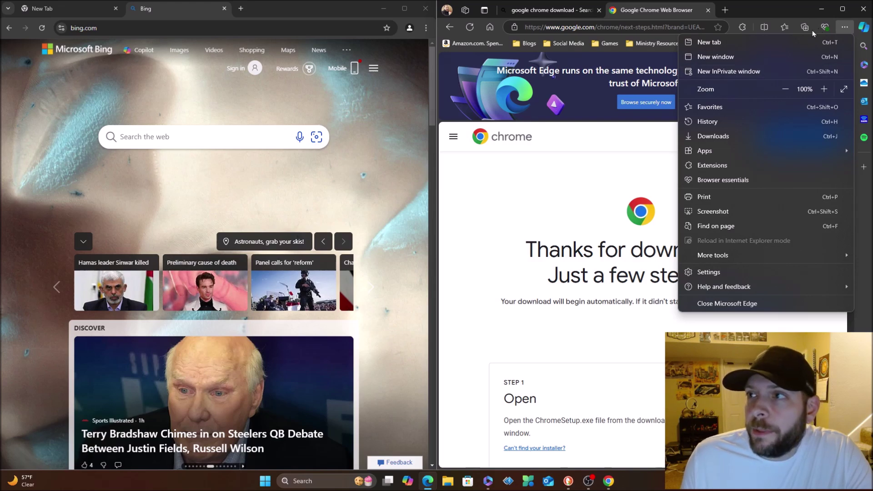
- Preview Edge's favorites list and split-screen view, closing each again
{"action": "left_click", "coordinate": [785, 27]}
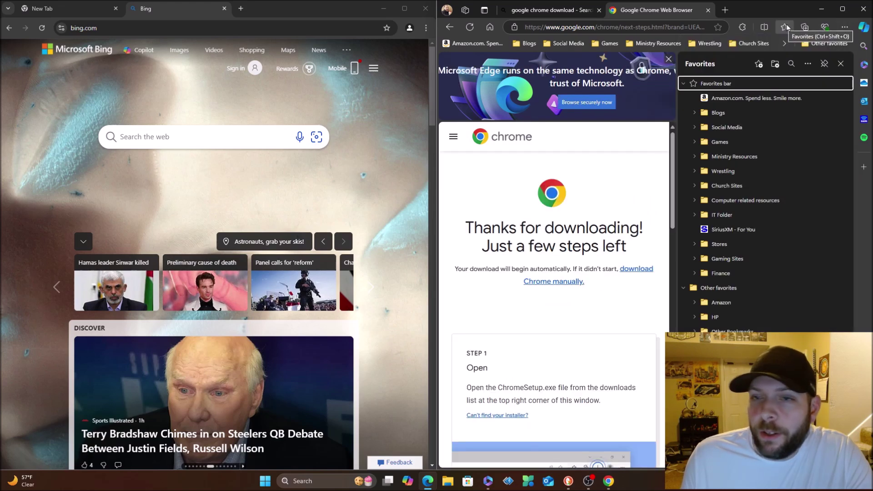
{"action": "left_click", "coordinate": [786, 27]}
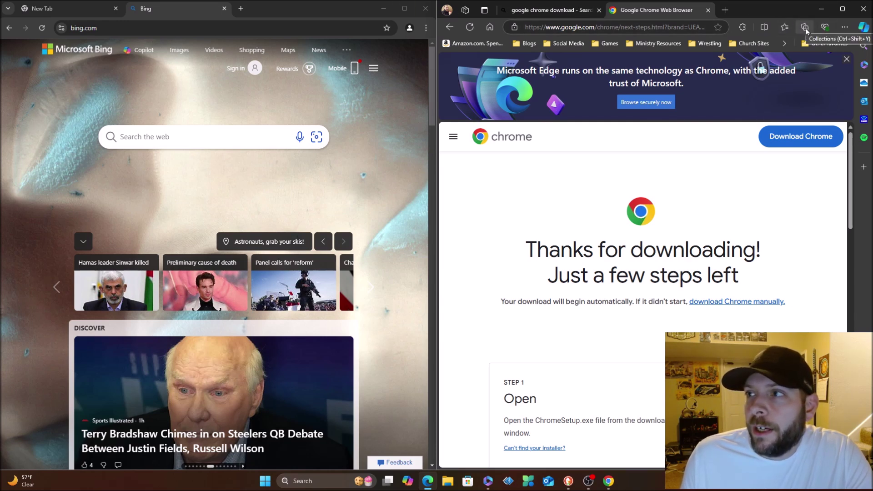
{"action": "left_click", "coordinate": [764, 28]}
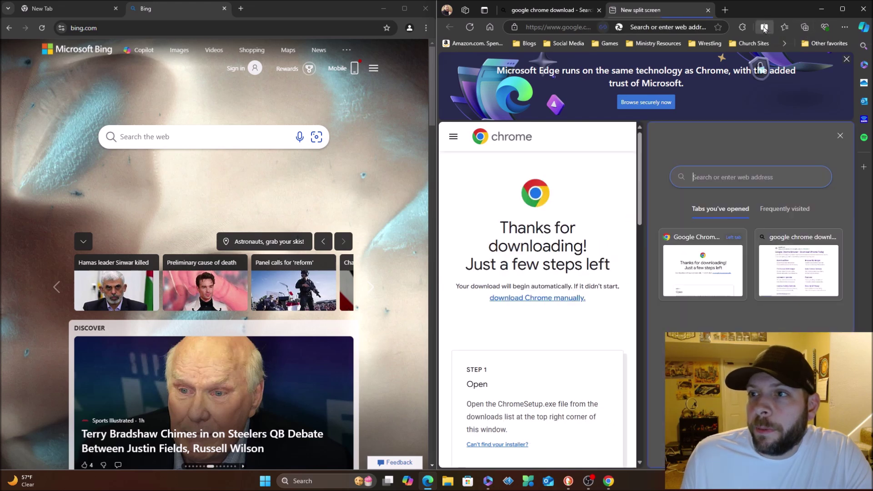
{"action": "left_click", "coordinate": [764, 27]}
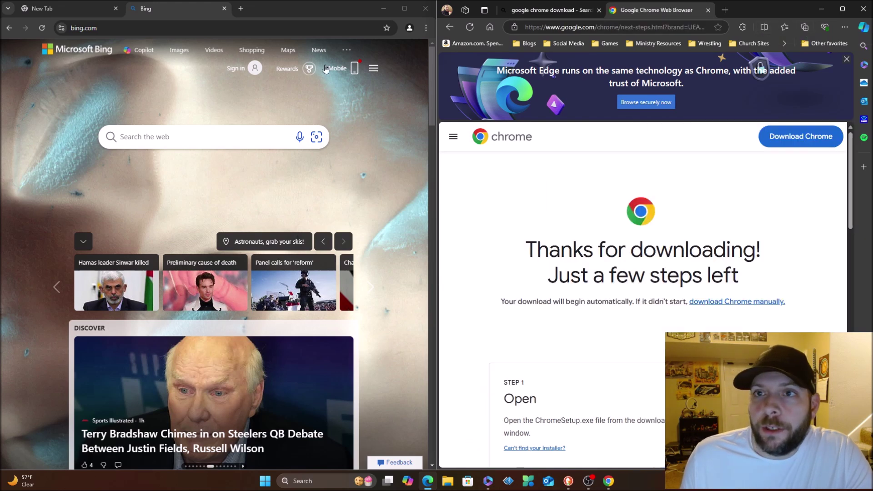
- Compare Chrome's main menu with Edge's, ending with Chrome's menu open
{"action": "left_click", "coordinate": [424, 28]}
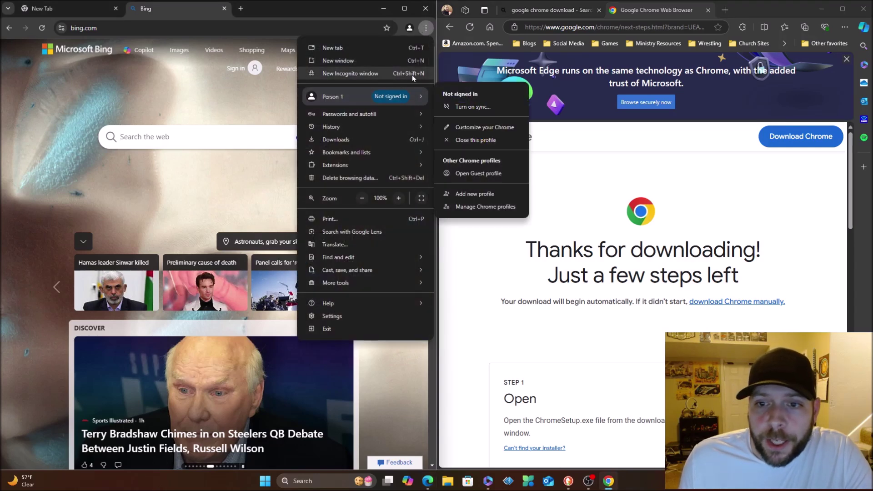
{"action": "left_click", "coordinate": [844, 28]}
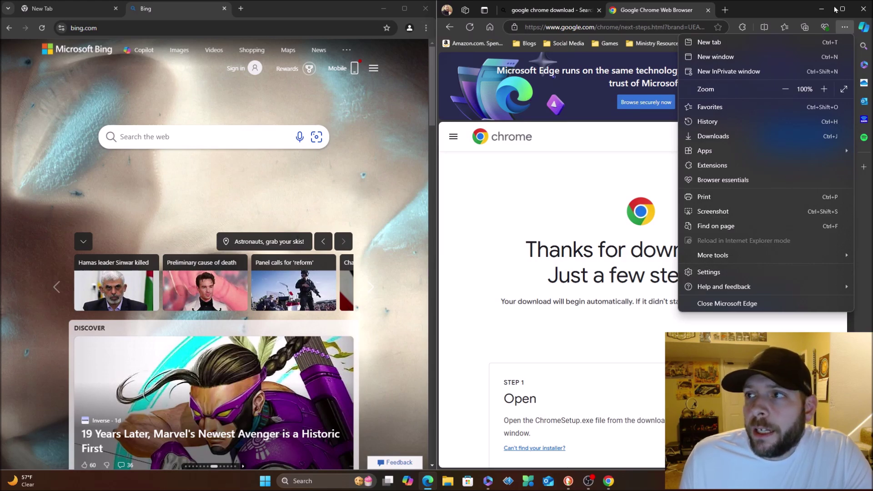
{"action": "left_click", "coordinate": [426, 27]}
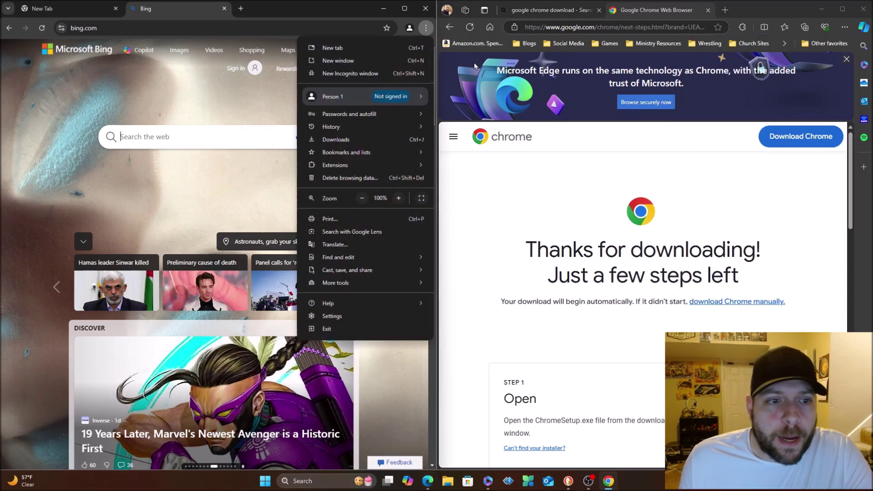
- Maximize Chrome and return to the first New Tab showing Google, with the main menu open
{"action": "left_click", "coordinate": [405, 9]}
{"action": "left_click", "coordinate": [405, 8]}
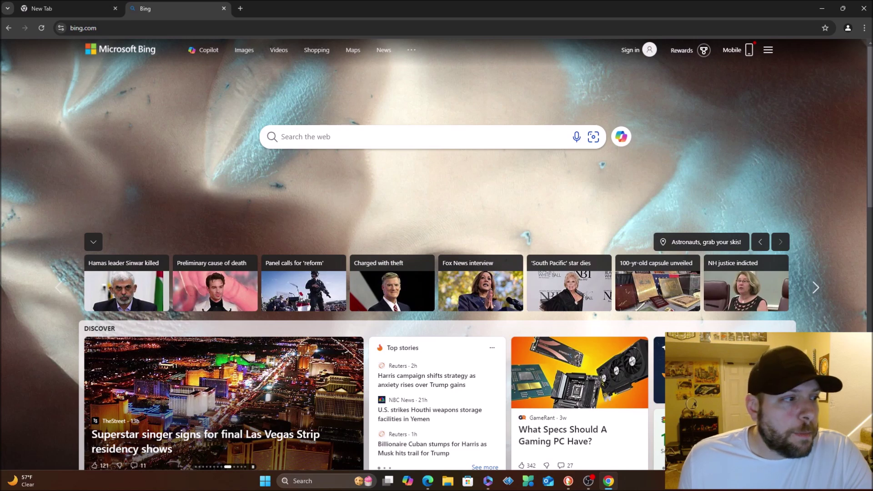
{"action": "key", "text": "alt+Tab"}
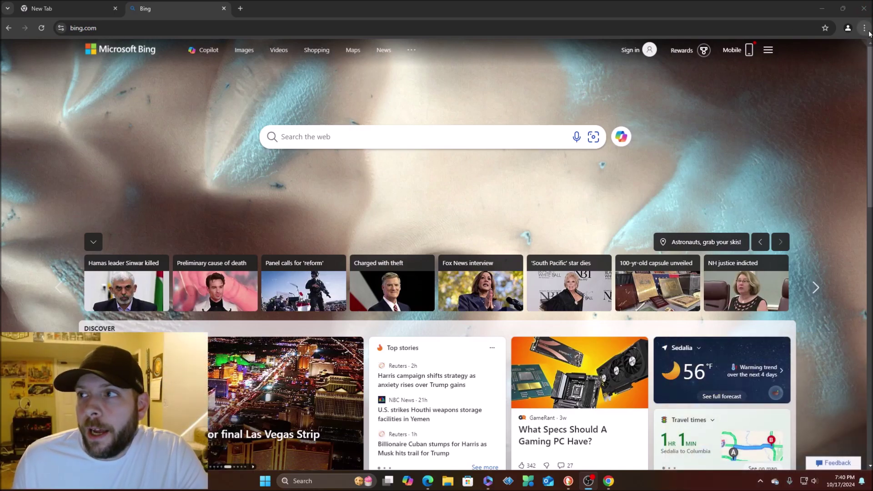
{"action": "left_click", "coordinate": [864, 28]}
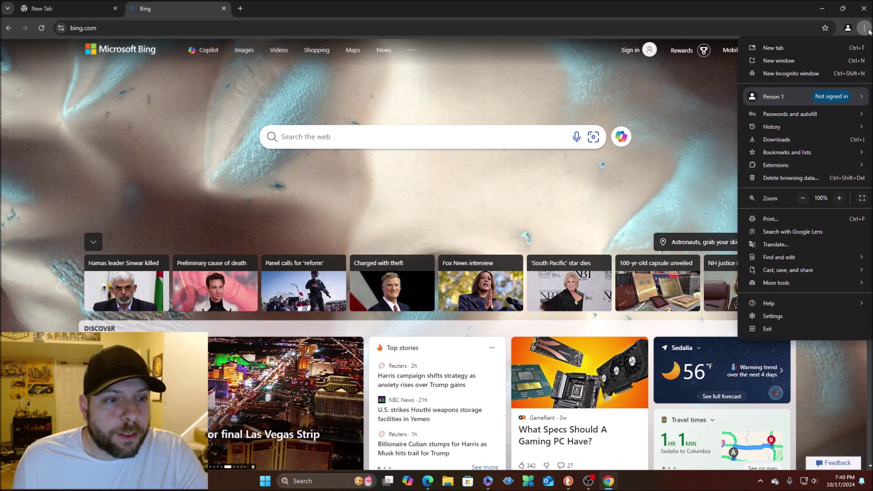
{"action": "left_click", "coordinate": [105, 7]}
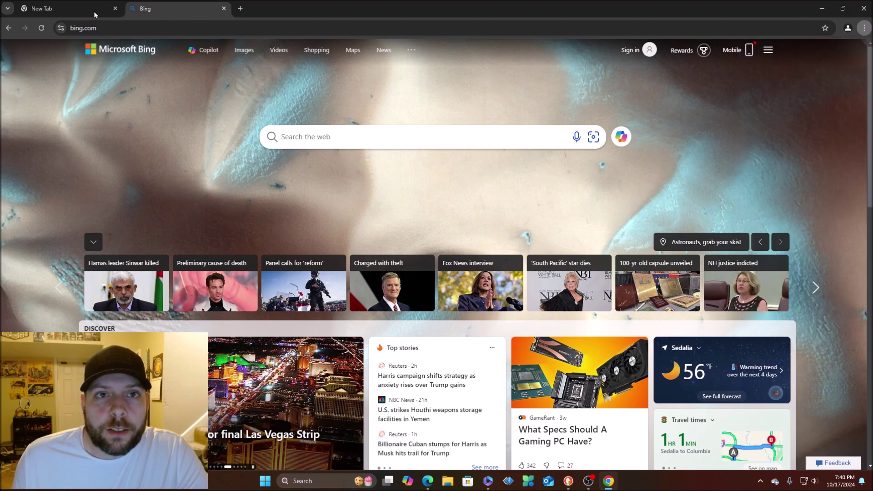
{"action": "left_click", "coordinate": [864, 29]}
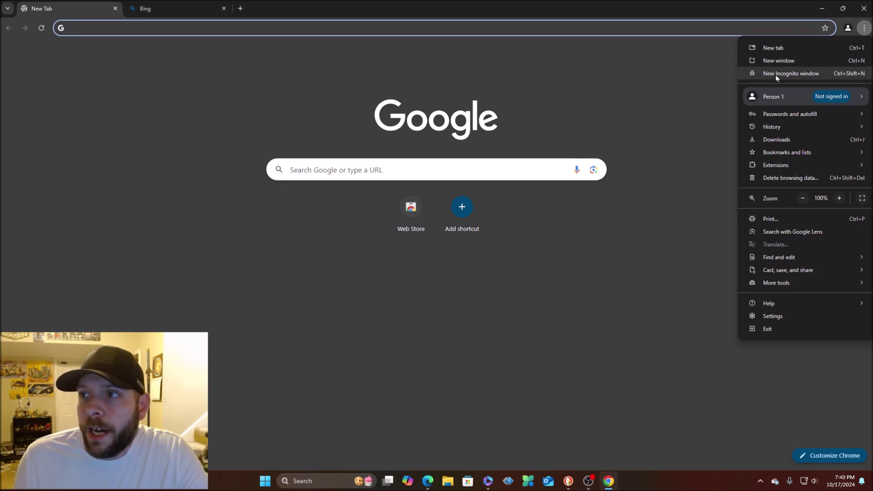
- Browse Chrome's main menu entries and open the Performance settings page
{"action": "mouse_move", "coordinate": [778, 102]}
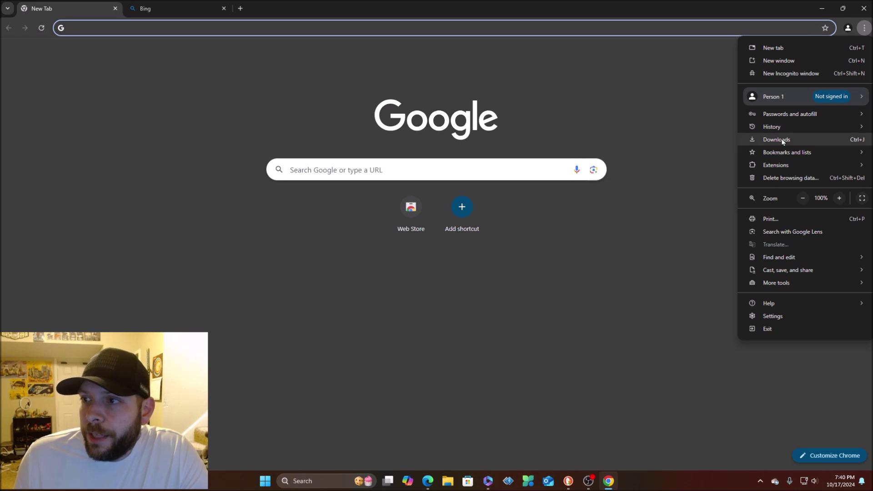
{"action": "mouse_move", "coordinate": [781, 154]}
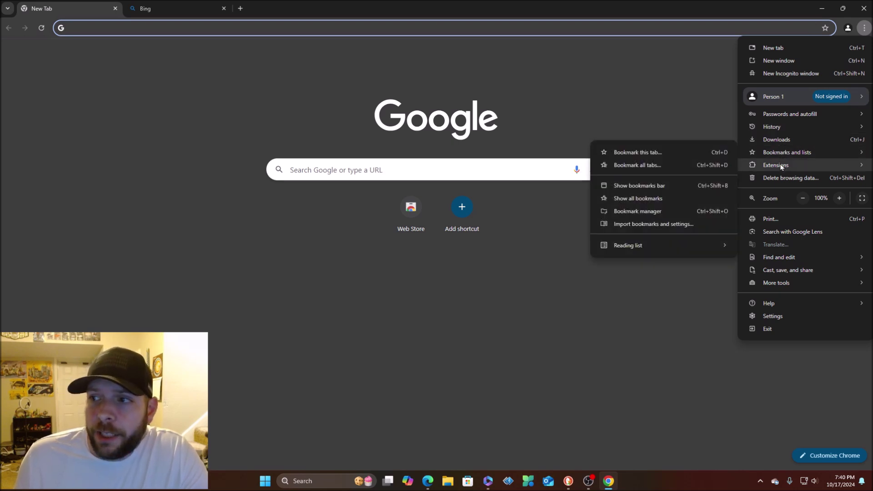
{"action": "mouse_move", "coordinate": [779, 168]}
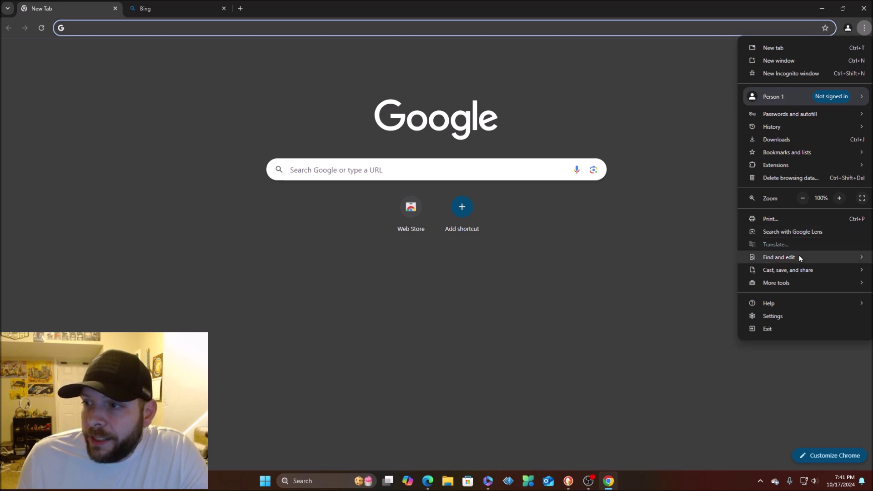
{"action": "mouse_move", "coordinate": [798, 262]}
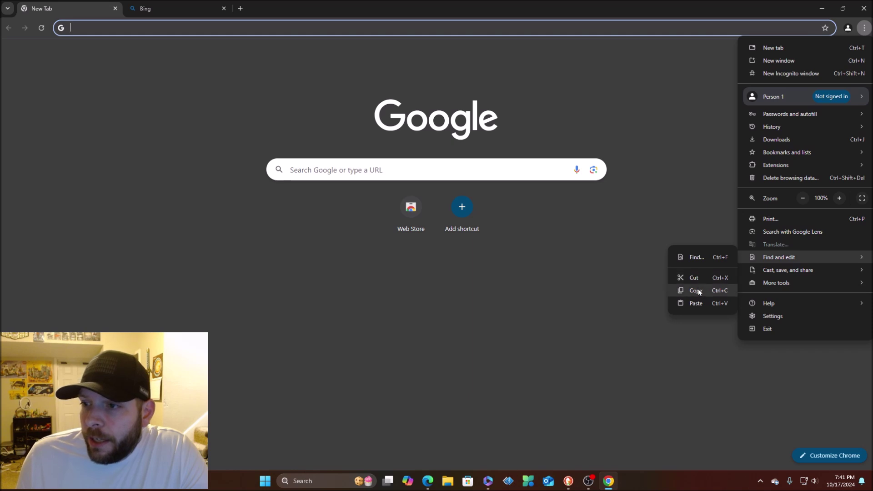
{"action": "mouse_move", "coordinate": [776, 275]}
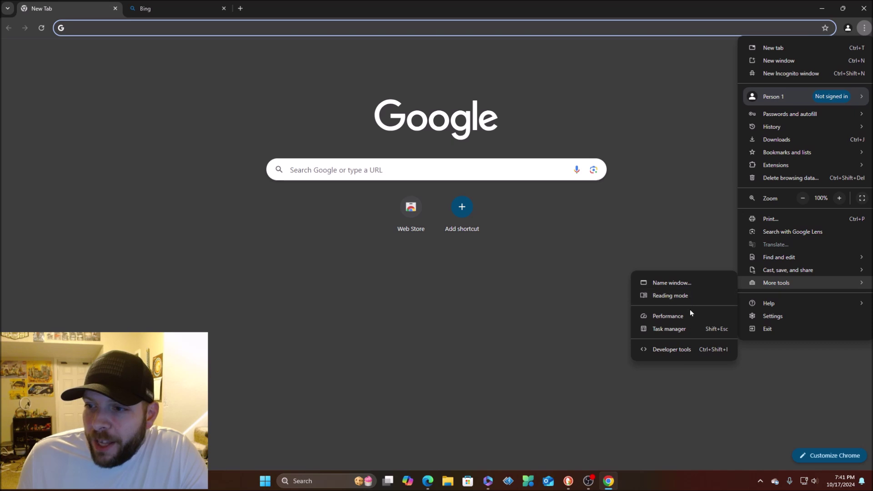
{"action": "left_click", "coordinate": [680, 319]}
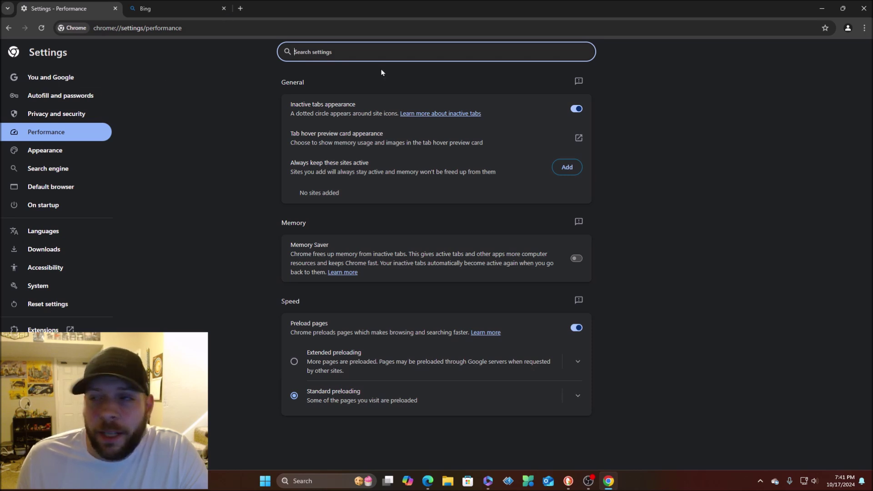
- Go back to the New Tab page and open Chrome's Settings from the main menu
{"action": "left_click", "coordinate": [13, 27]}
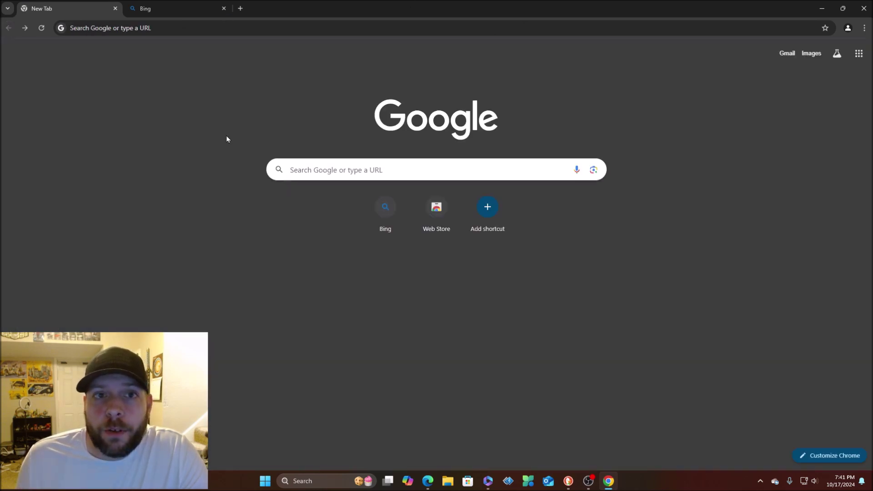
{"action": "left_click", "coordinate": [864, 27]}
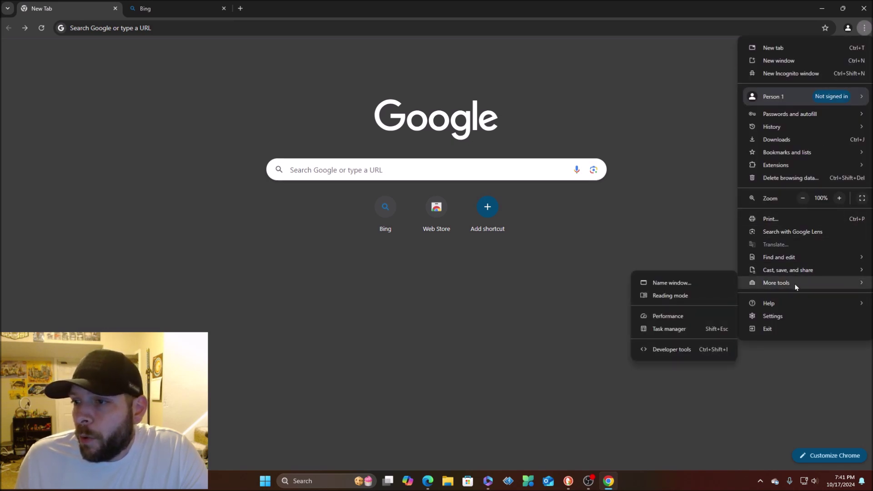
{"action": "left_click", "coordinate": [769, 315]}
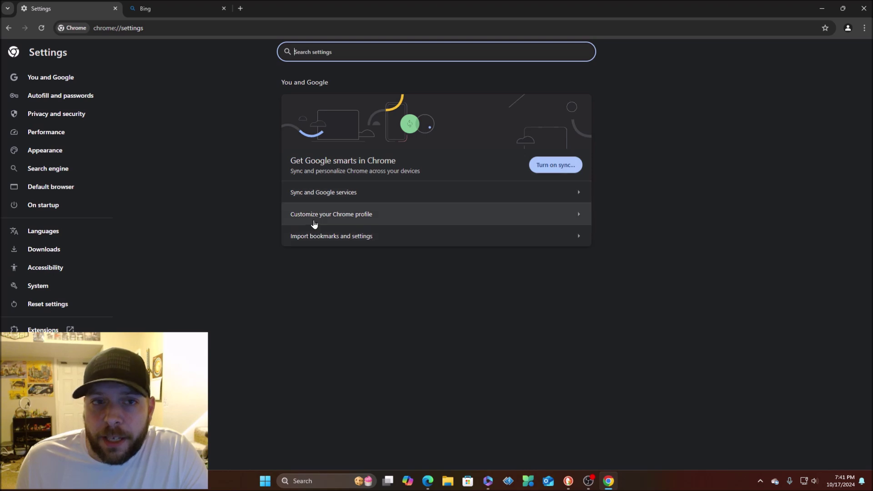
- Move through You and Google and Autofill and passwords to the Privacy and security page
{"action": "left_click", "coordinate": [46, 83]}
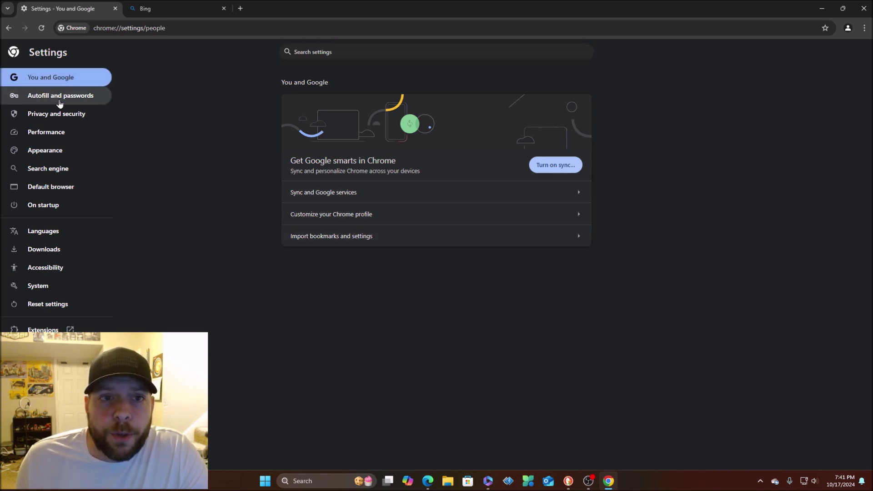
{"action": "left_click", "coordinate": [62, 101]}
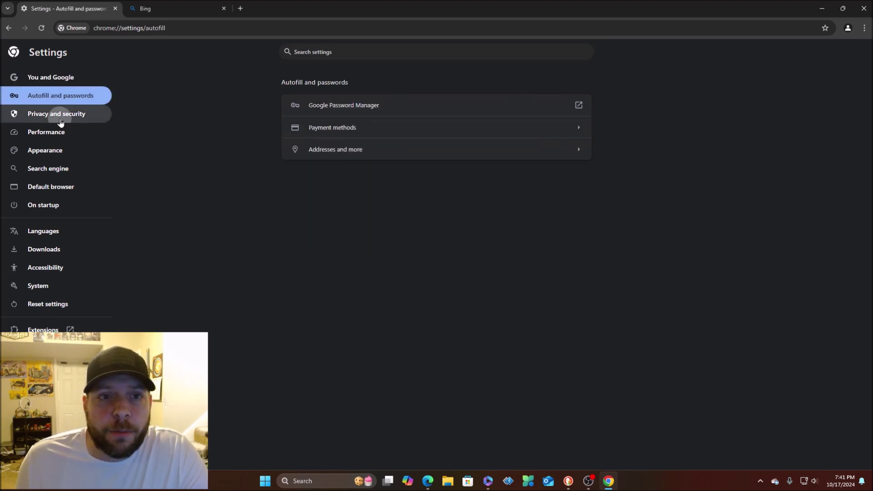
{"action": "left_click", "coordinate": [67, 119]}
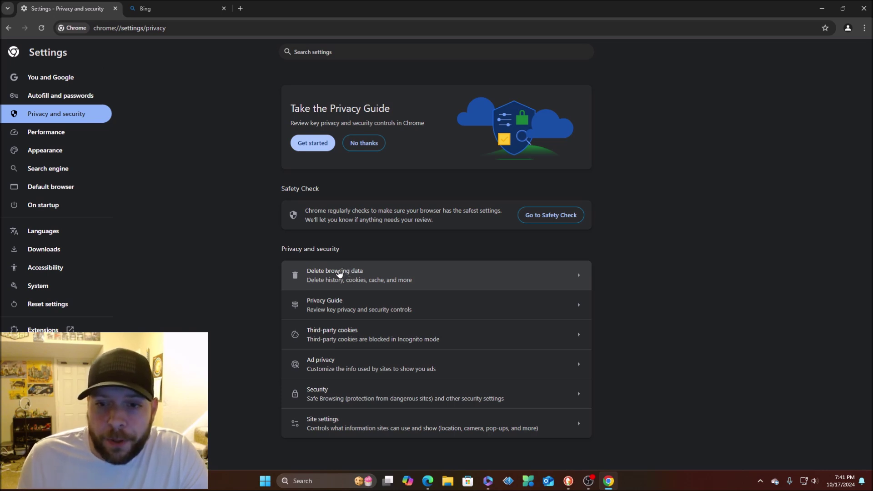
- Review Delete browsing data's Last hour range and Basic and Advanced options, then cancel without deleting
{"action": "left_click", "coordinate": [358, 274]}
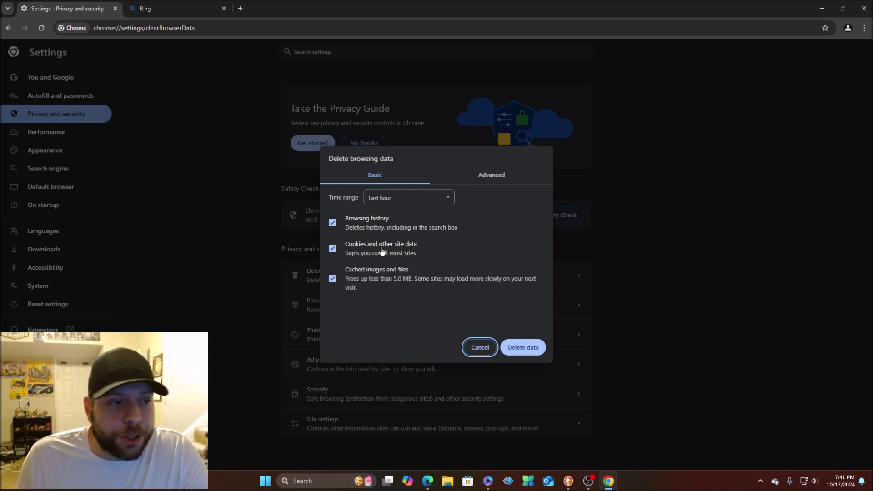
{"action": "left_click", "coordinate": [381, 201]}
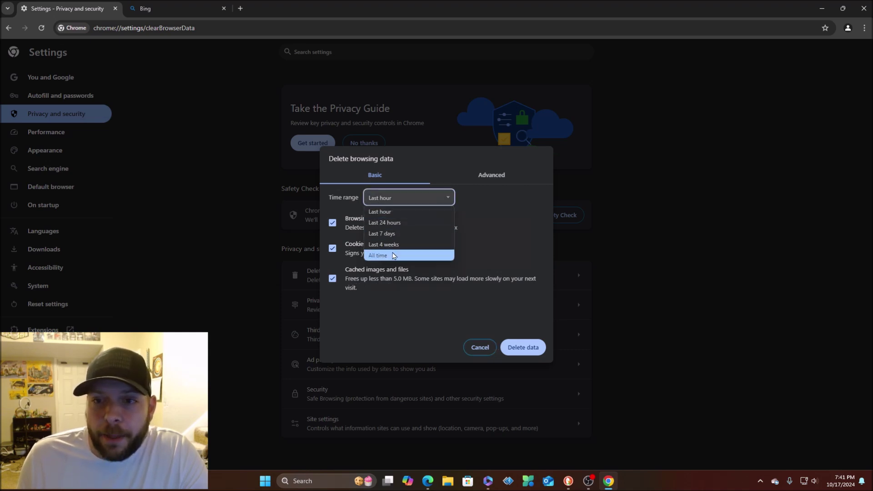
{"action": "left_click", "coordinate": [393, 200]}
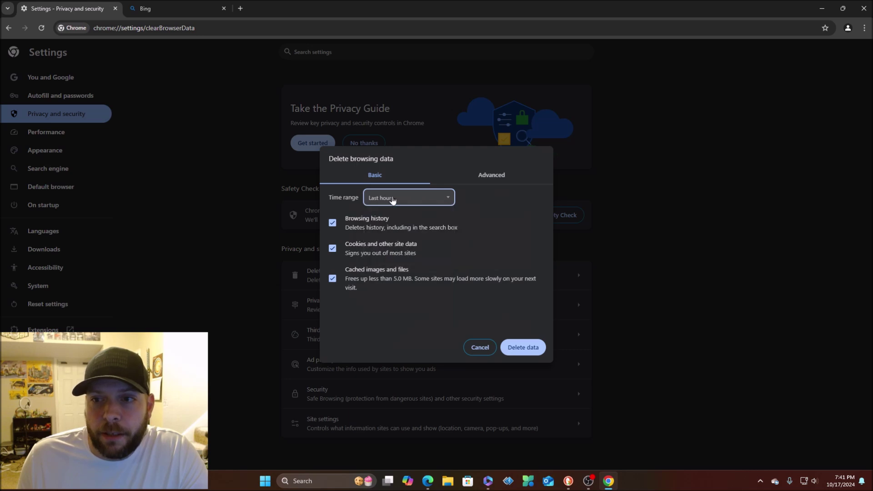
{"action": "left_click", "coordinate": [475, 178]}
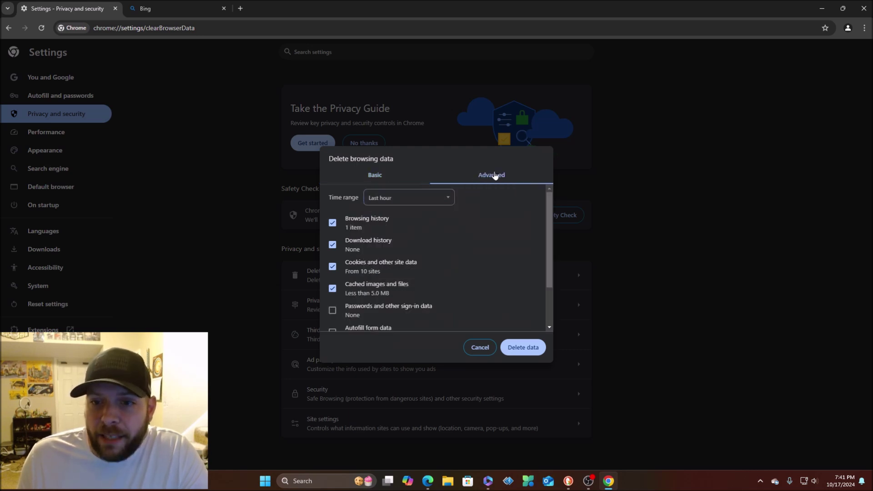
{"action": "scroll", "coordinate": [375, 289], "scroll_direction": "down", "scroll_amount": 2}
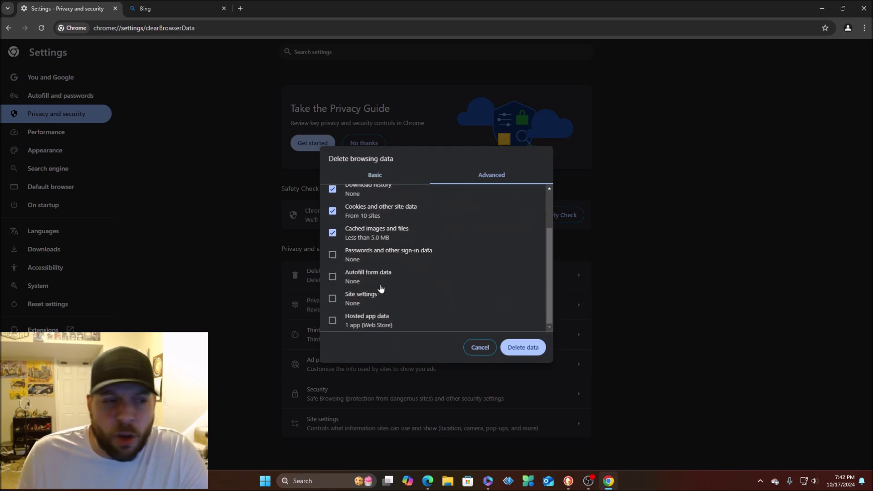
{"action": "scroll", "coordinate": [384, 286], "scroll_direction": "up", "scroll_amount": 3}
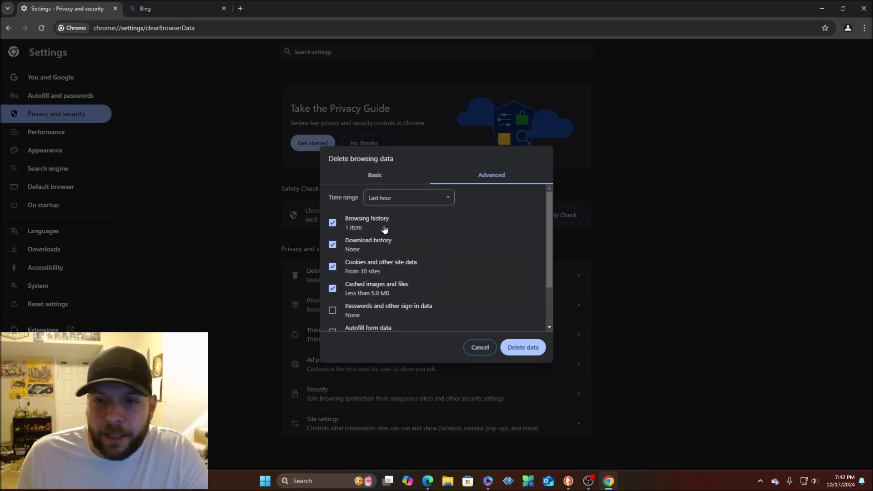
{"action": "left_click", "coordinate": [373, 178]}
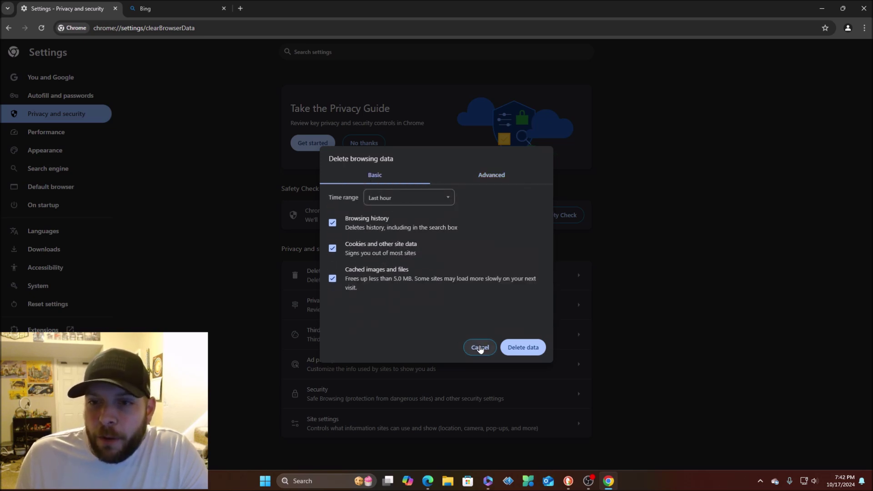
{"action": "left_click", "coordinate": [480, 347]}
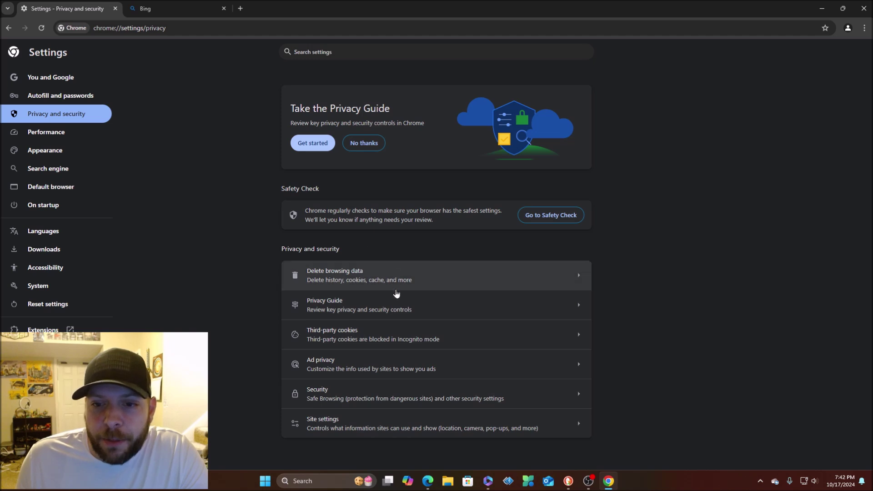
- Scroll through the Security page's Safe Browsing protection options and back to the top
{"action": "left_click", "coordinate": [354, 391]}
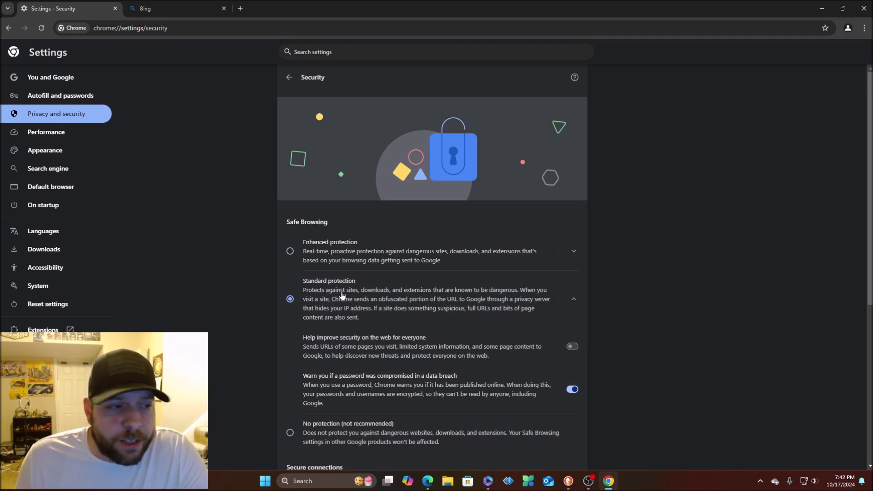
{"action": "scroll", "coordinate": [338, 294], "scroll_direction": "down", "scroll_amount": 2}
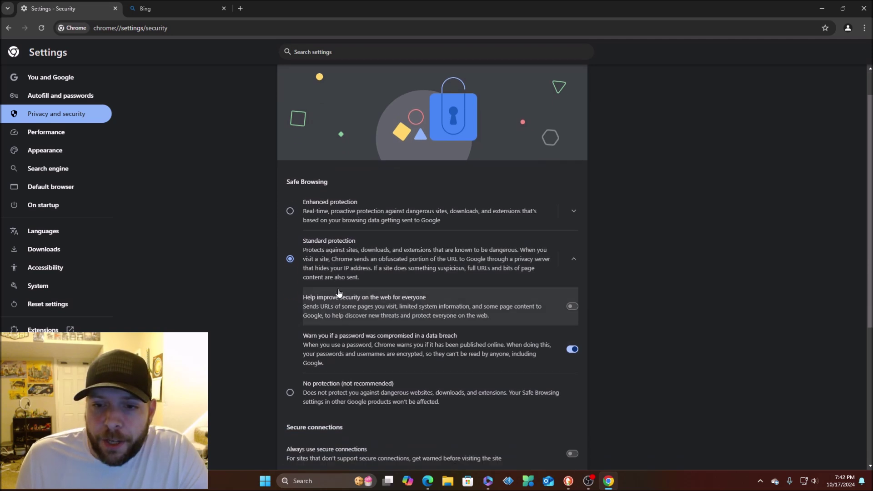
{"action": "scroll", "coordinate": [350, 287], "scroll_direction": "down", "scroll_amount": 2}
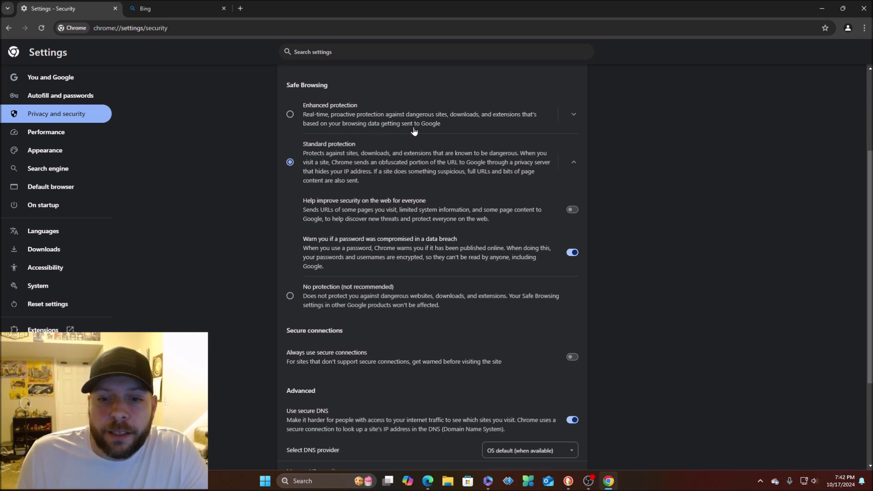
{"action": "scroll", "coordinate": [455, 255], "scroll_direction": "down", "scroll_amount": 3}
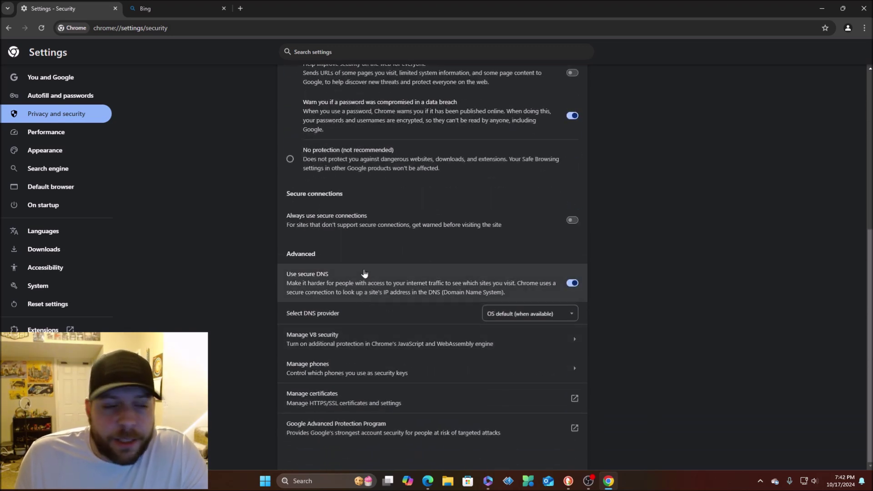
{"action": "scroll", "coordinate": [362, 269], "scroll_direction": "up", "scroll_amount": 6}
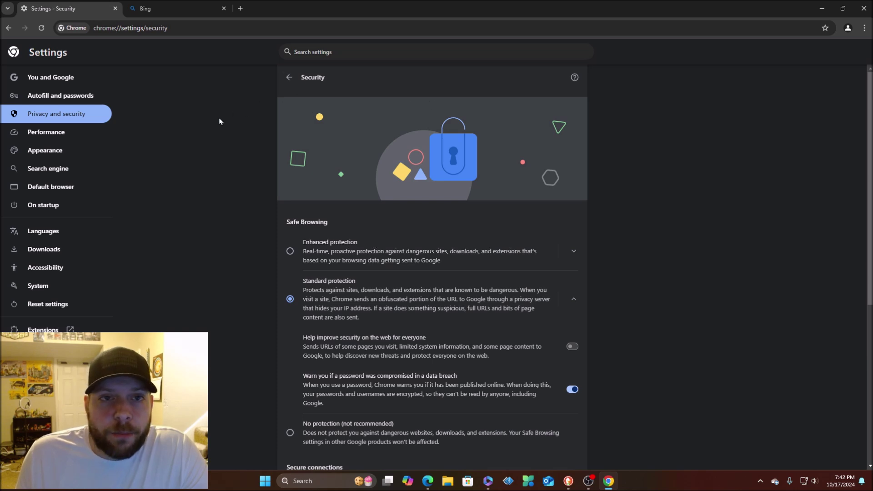
{"action": "left_click", "coordinate": [65, 134]}
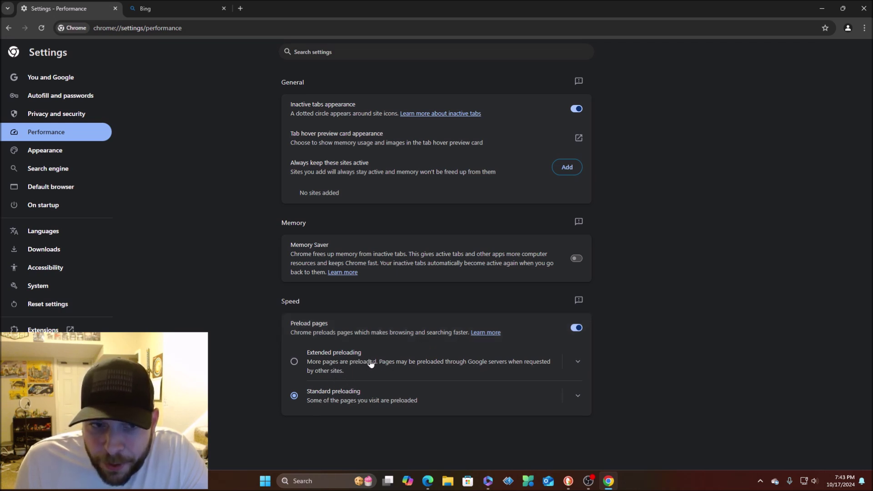
- Go via Appearance to the Search engine page, which shows Google as the default
{"action": "left_click", "coordinate": [47, 154]}
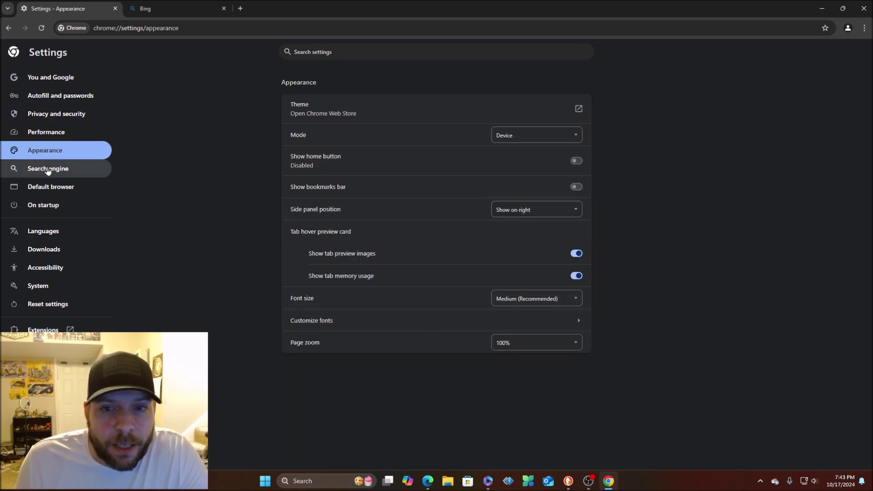
{"action": "left_click", "coordinate": [45, 169]}
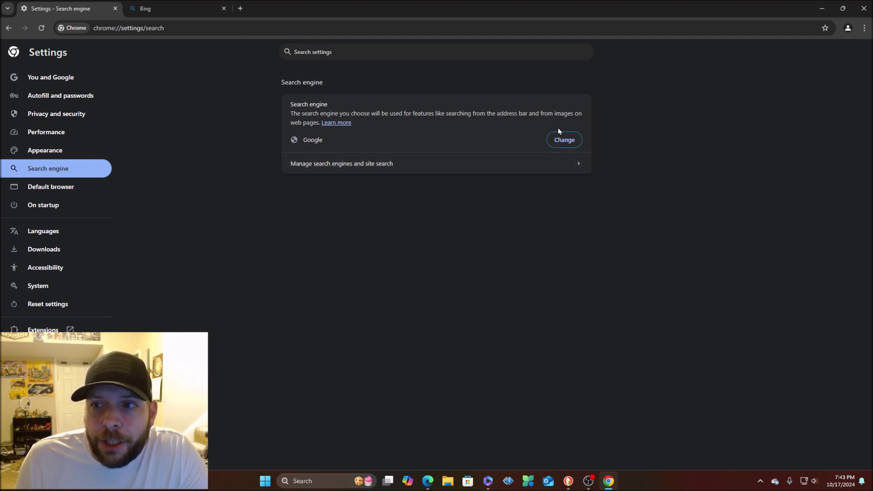
- Set DuckDuckGo as the default search engine and confirm it in a new tab
{"action": "left_click", "coordinate": [570, 140]}
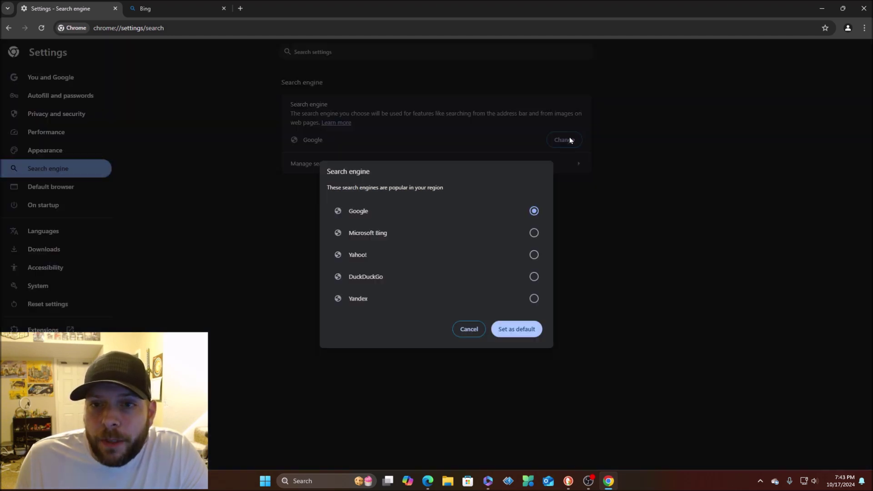
{"action": "left_click", "coordinate": [381, 237]}
{"action": "left_click", "coordinate": [393, 260]}
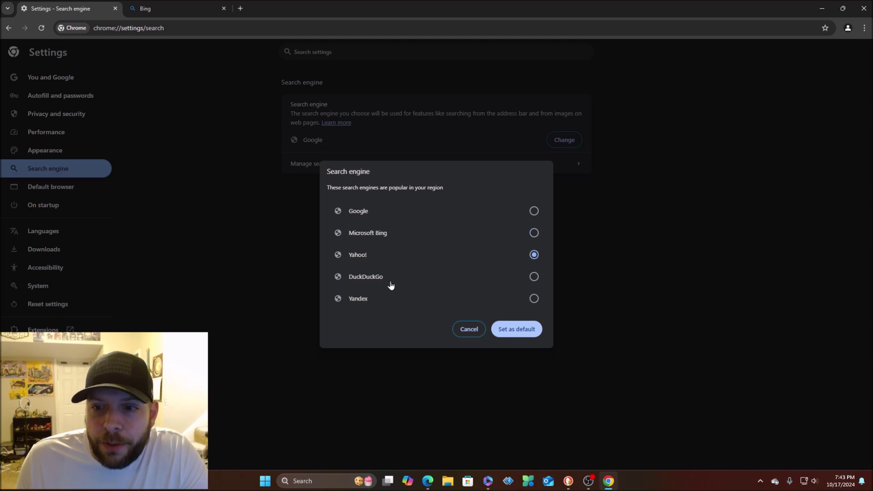
{"action": "left_click", "coordinate": [389, 282]}
{"action": "left_click", "coordinate": [507, 331]}
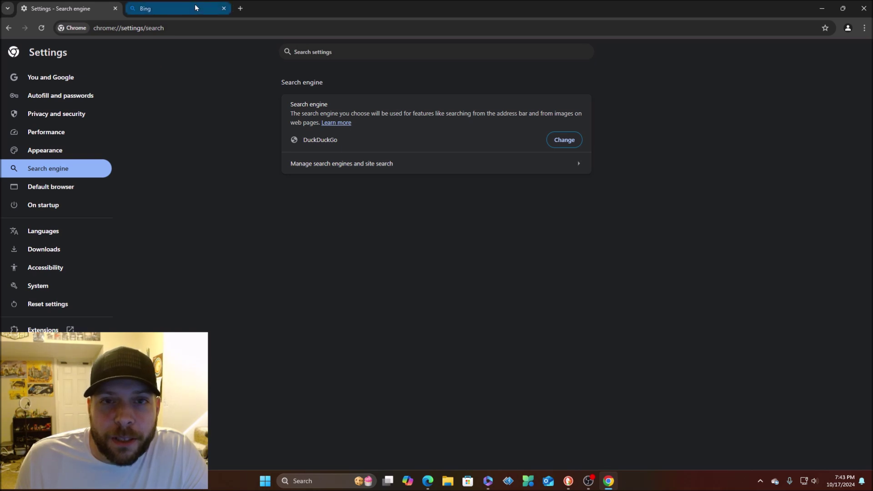
{"action": "left_click", "coordinate": [241, 9]}
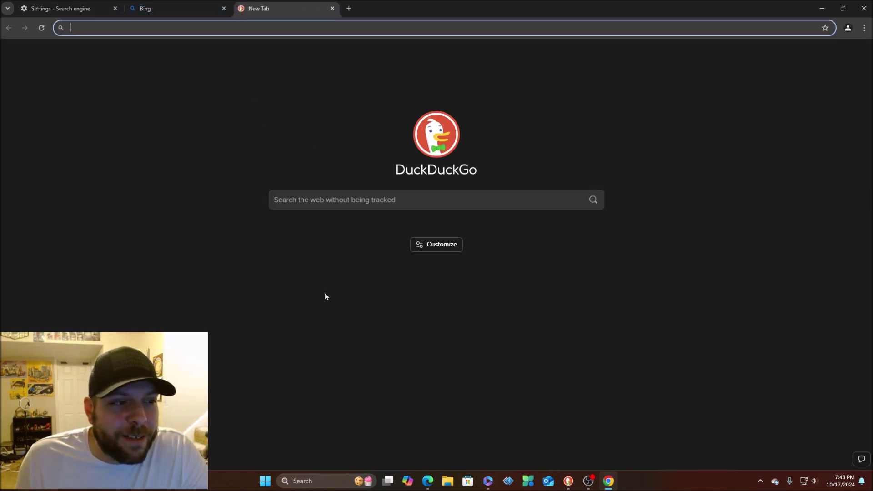
{"action": "left_click", "coordinate": [84, 14]}
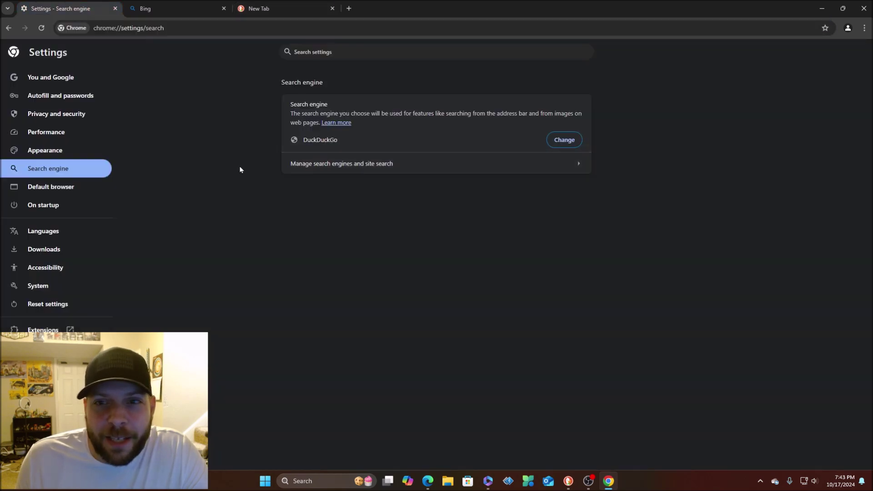
- Try the On startup choices and settle on opening the New Tab page
{"action": "left_click", "coordinate": [62, 194]}
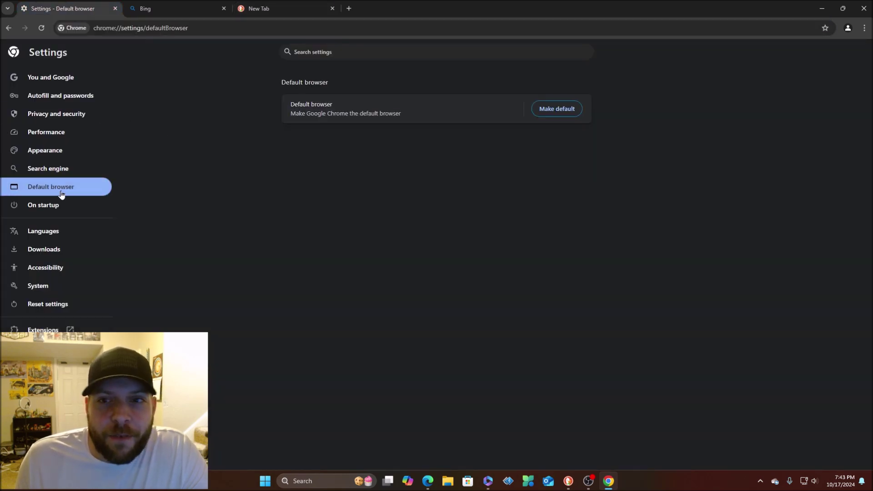
{"action": "left_click", "coordinate": [57, 211]}
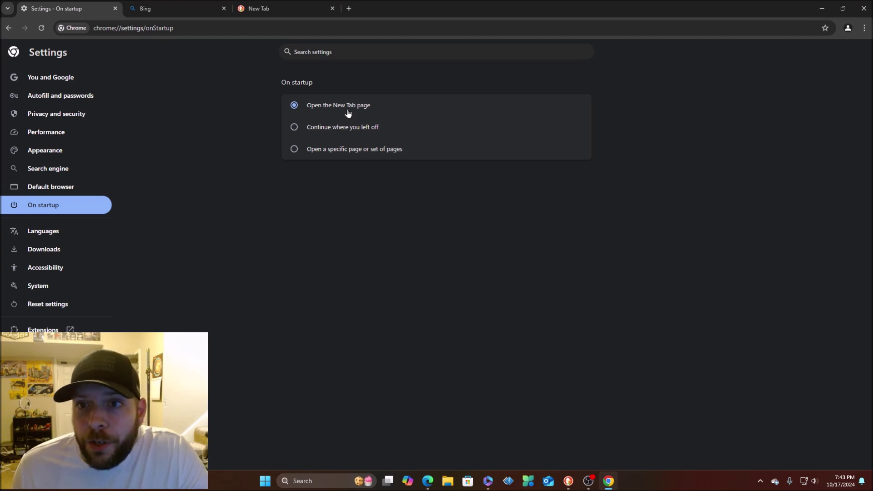
{"action": "left_click", "coordinate": [322, 130]}
{"action": "left_click", "coordinate": [316, 109]}
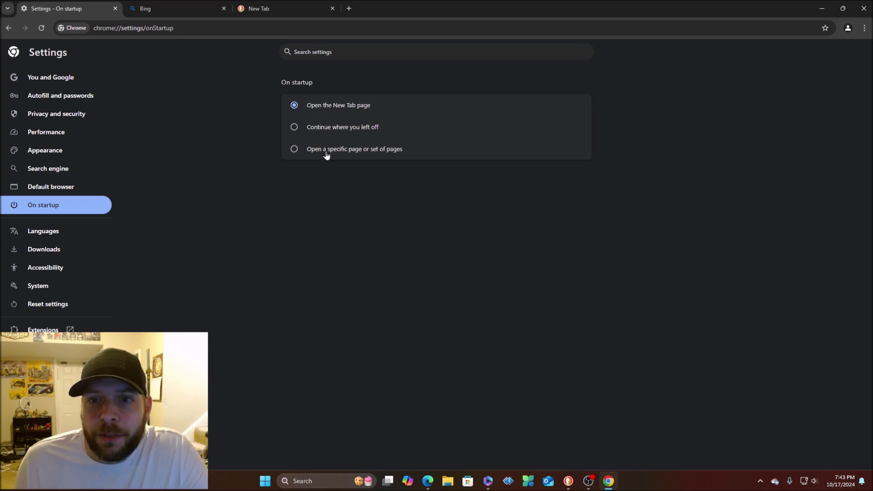
{"action": "left_click", "coordinate": [326, 155]}
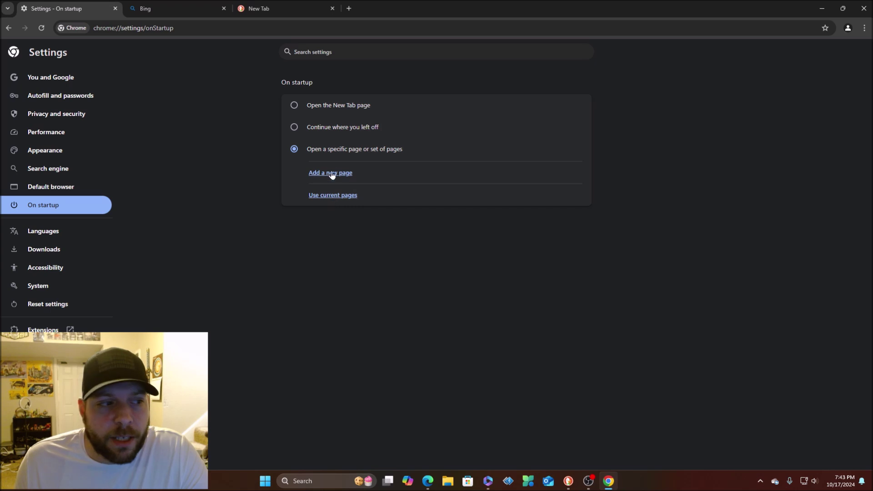
{"action": "left_click", "coordinate": [318, 106]}
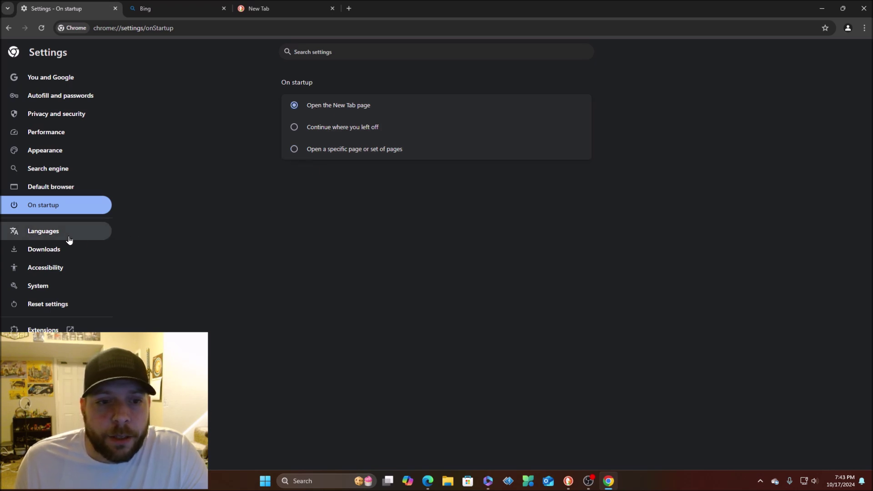
{"action": "left_click", "coordinate": [55, 235]}
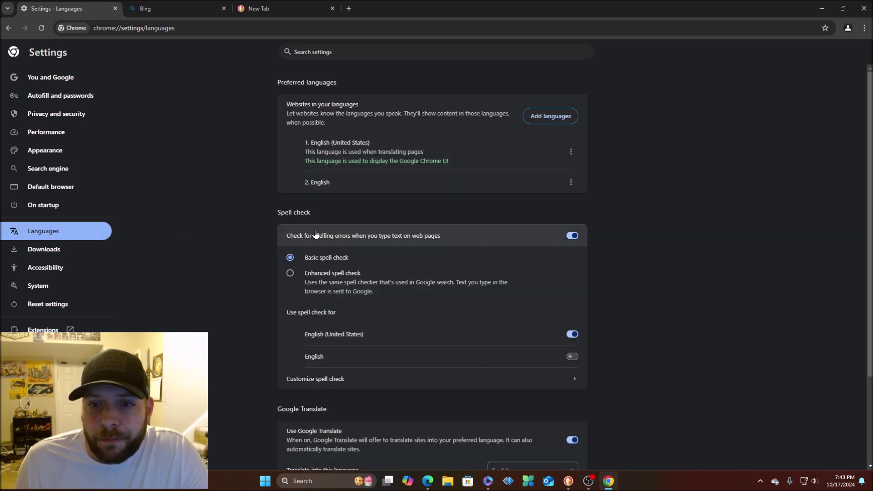
- On the Downloads page, start changing the download folder but cancel, keeping the original location
{"action": "left_click", "coordinate": [62, 251]}
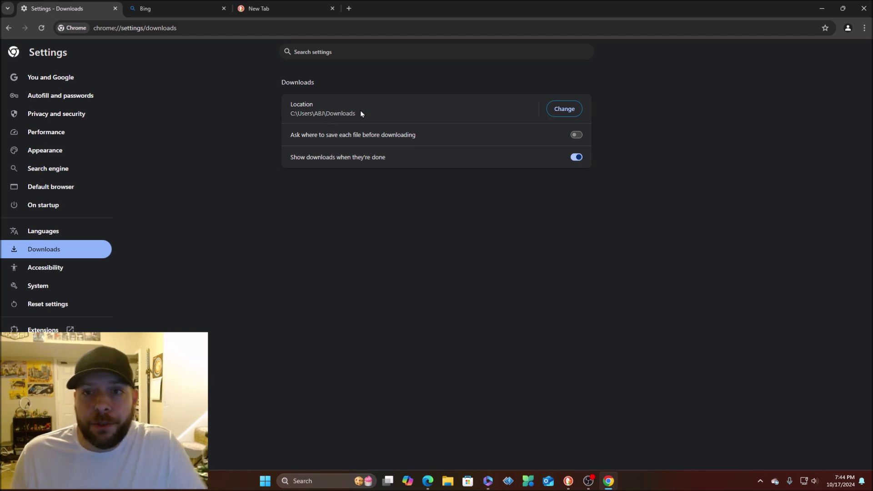
{"action": "left_click", "coordinate": [559, 110]}
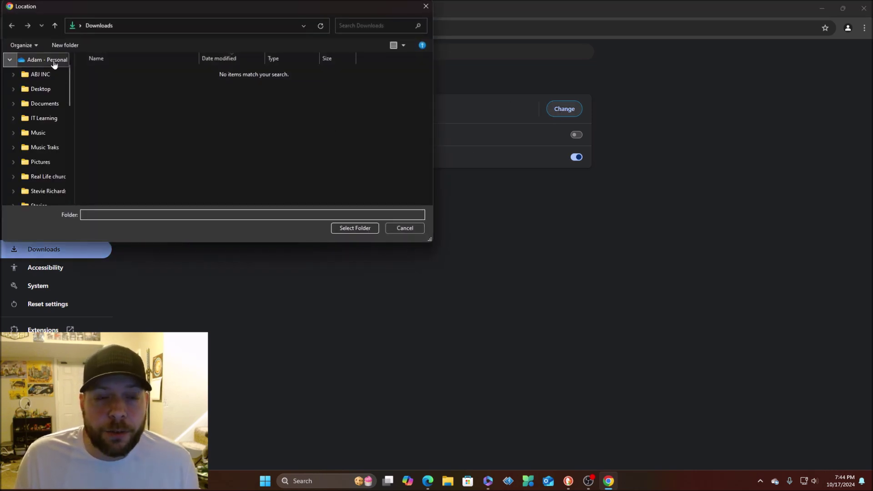
{"action": "left_click", "coordinate": [411, 229]}
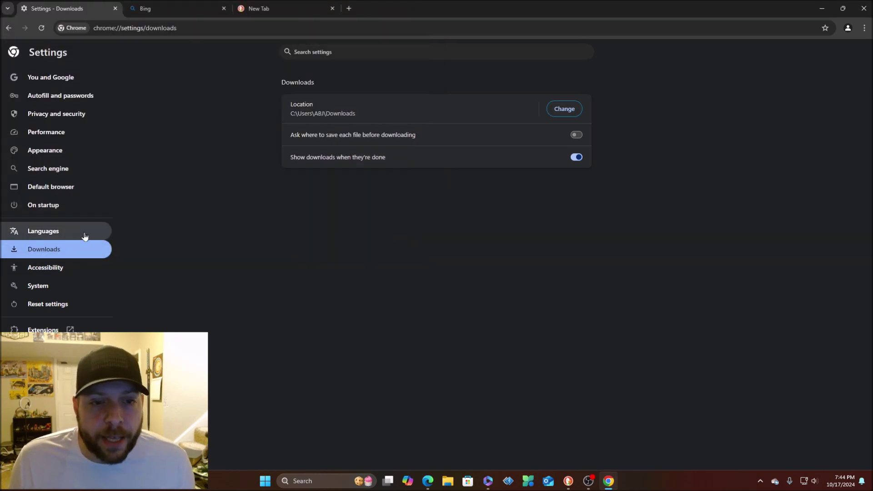
{"action": "left_click", "coordinate": [47, 271]}
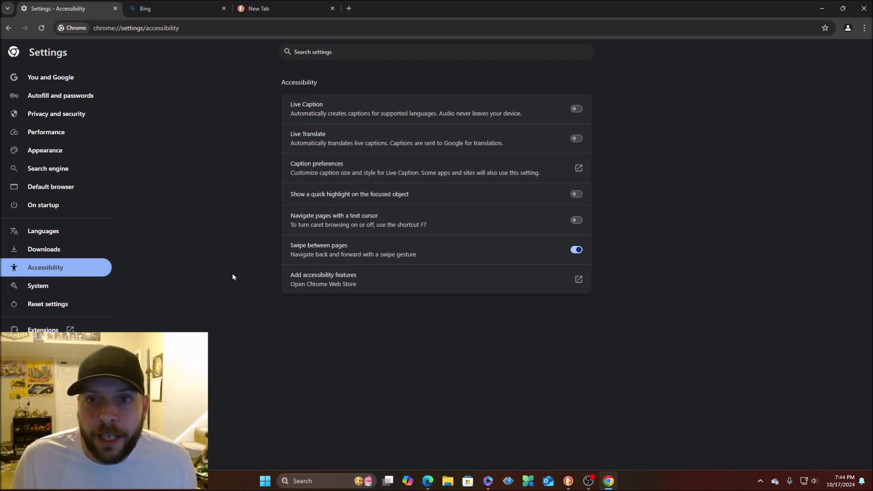
- Pass through System and Reset settings, then open chrome://extensions showing Google Docs Offline
{"action": "left_click", "coordinate": [44, 284]}
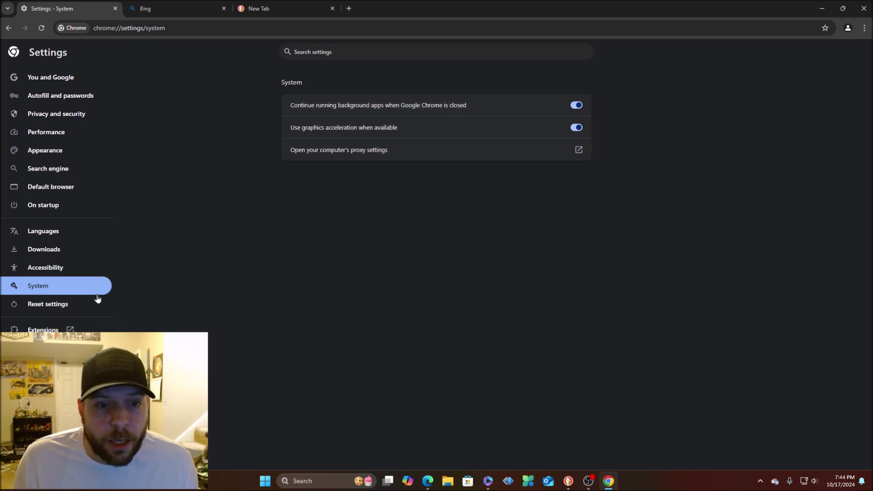
{"action": "left_click", "coordinate": [60, 303]}
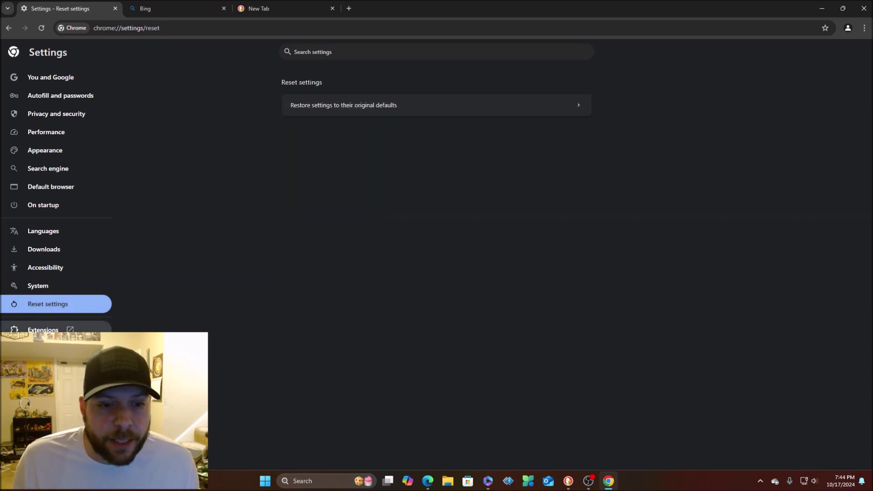
{"action": "left_click", "coordinate": [43, 329]}
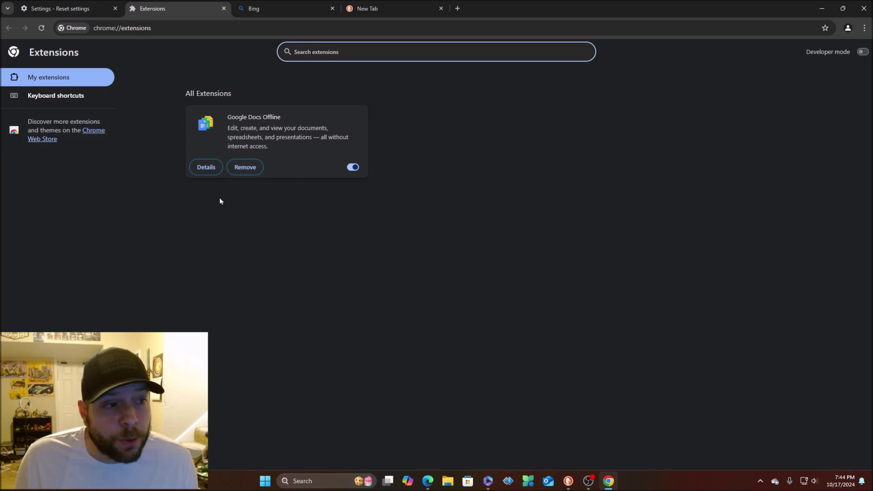
- Look at extension keyboard shortcuts, return to Settings, and show About Chrome at version 130.0.6723.59
{"action": "left_click", "coordinate": [61, 96]}
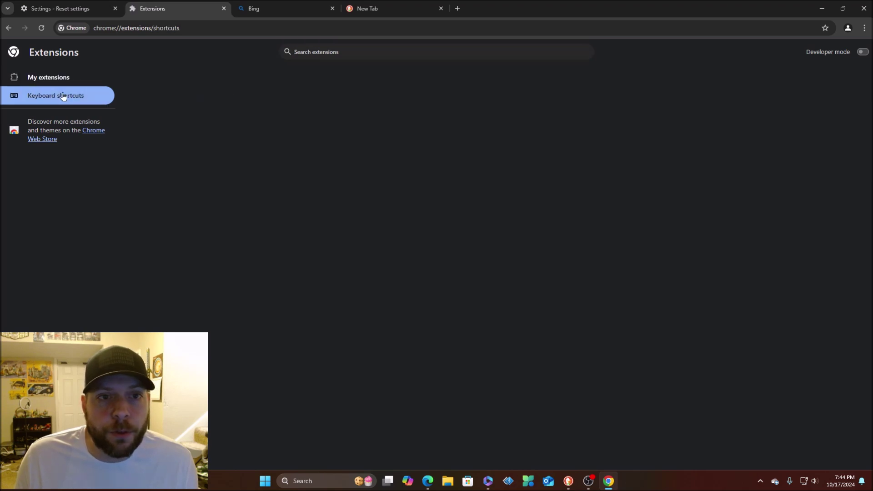
{"action": "left_click", "coordinate": [45, 78]}
{"action": "left_click", "coordinate": [8, 29]}
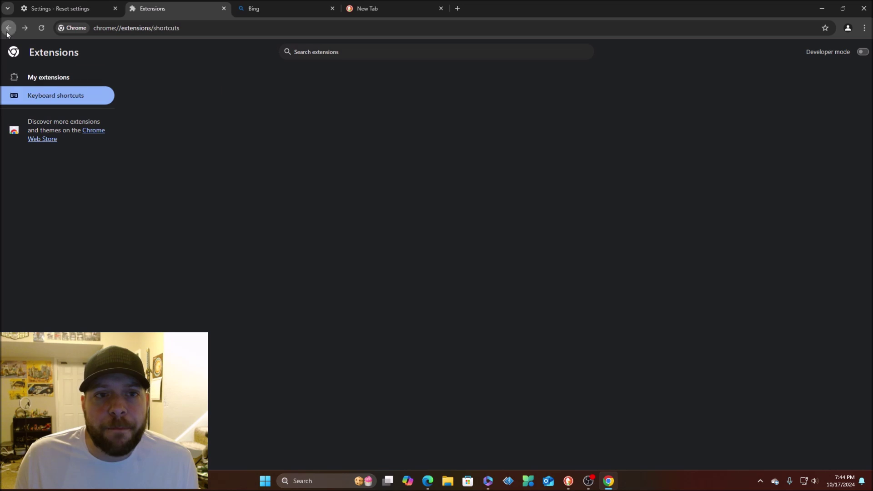
{"action": "left_click", "coordinate": [8, 28]}
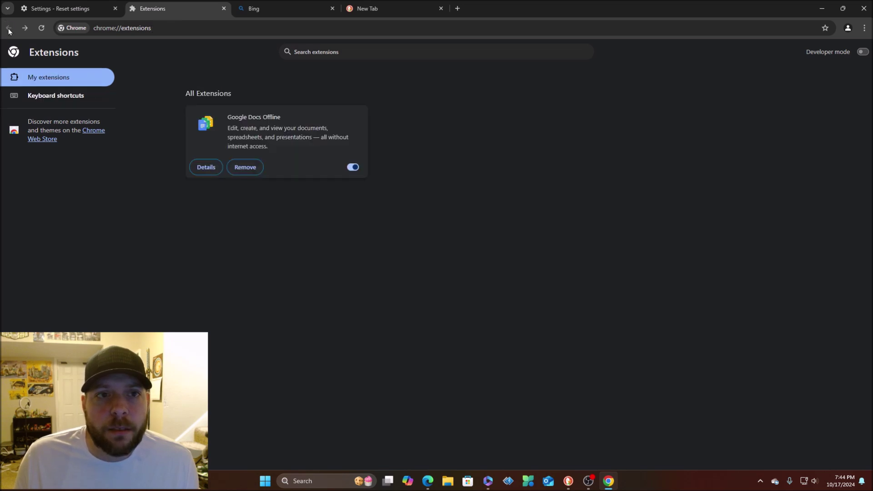
{"action": "left_click", "coordinate": [97, 9]}
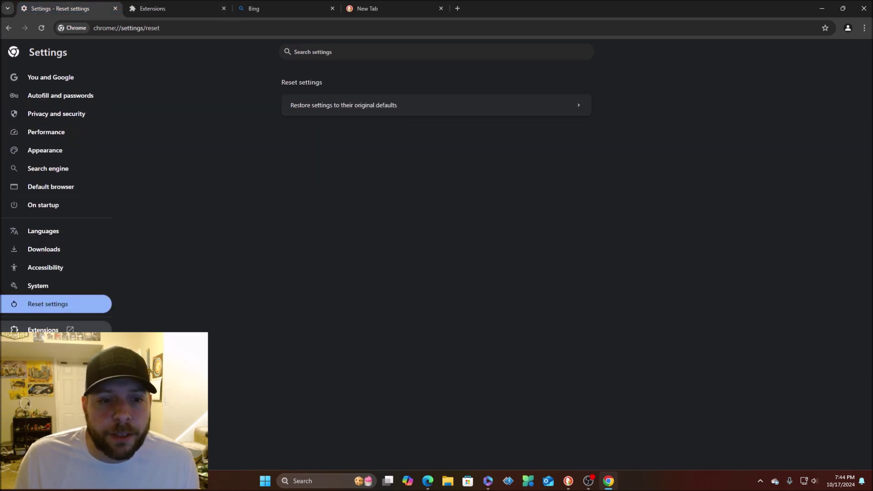
{"action": "left_click", "coordinate": [44, 348]}
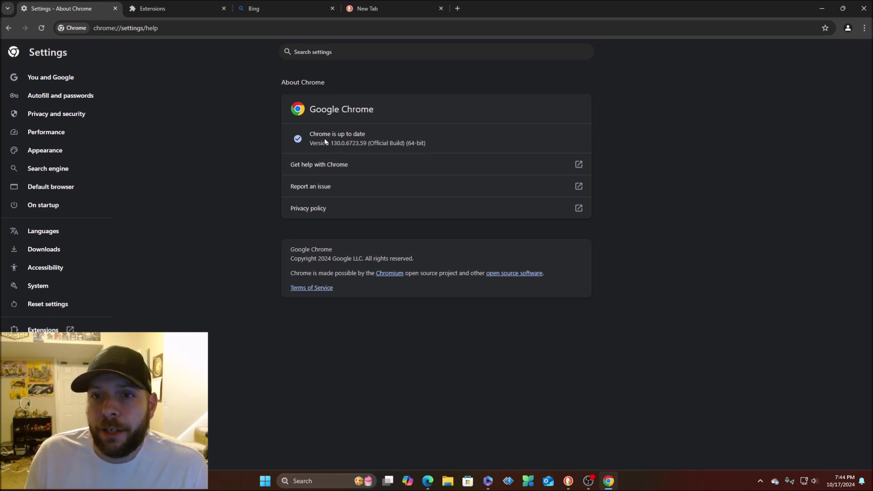
{"action": "left_click", "coordinate": [73, 29]}
{"action": "left_click", "coordinate": [200, 105]}
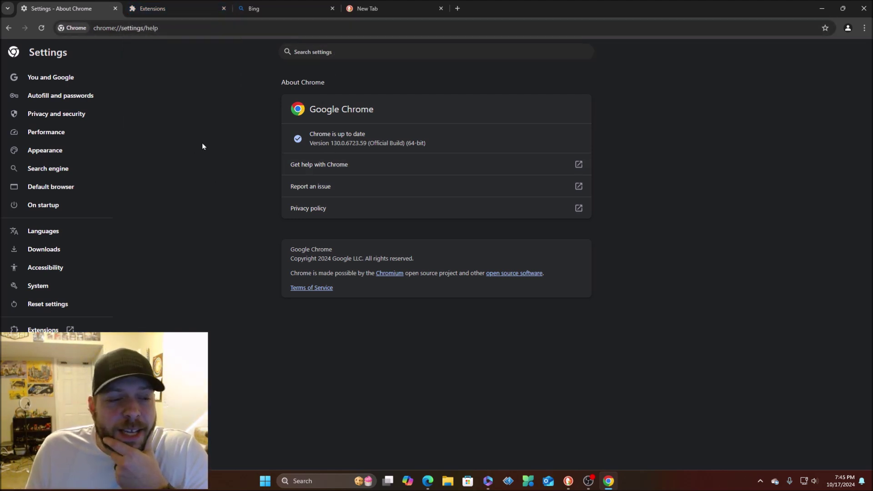
- Close the DuckDuckGo new tab and the Bing tab, returning to the About Chrome tab
{"action": "left_click", "coordinate": [154, 8]}
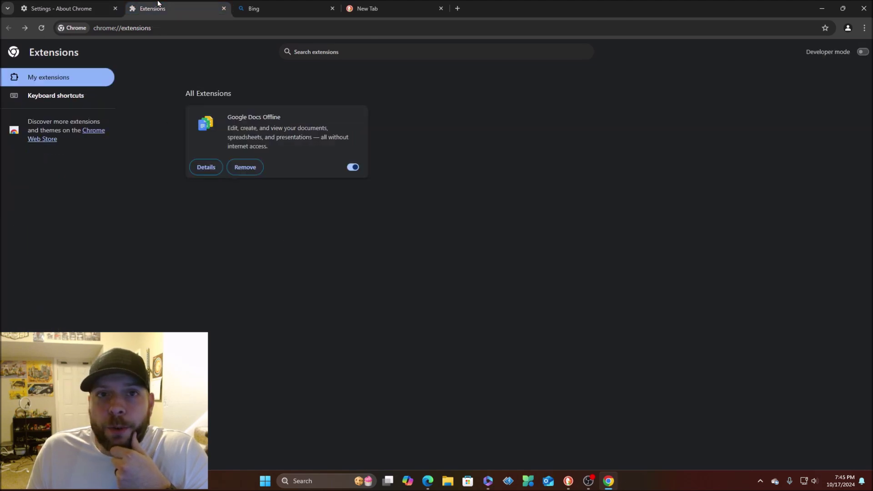
{"action": "left_click", "coordinate": [301, 8]}
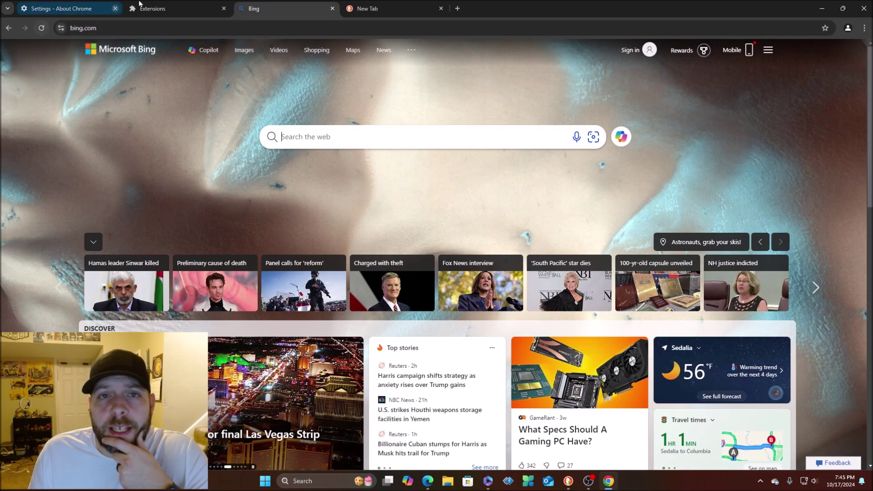
{"action": "left_click", "coordinate": [193, 7]}
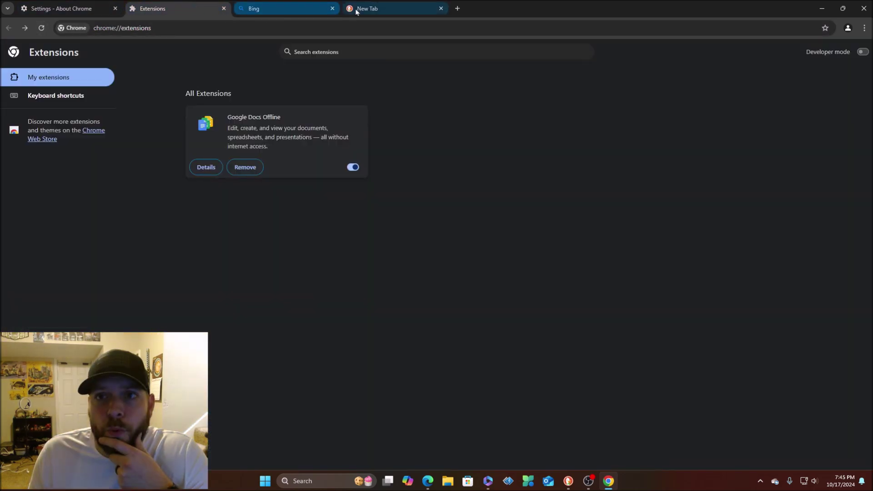
{"action": "left_click", "coordinate": [393, 17]}
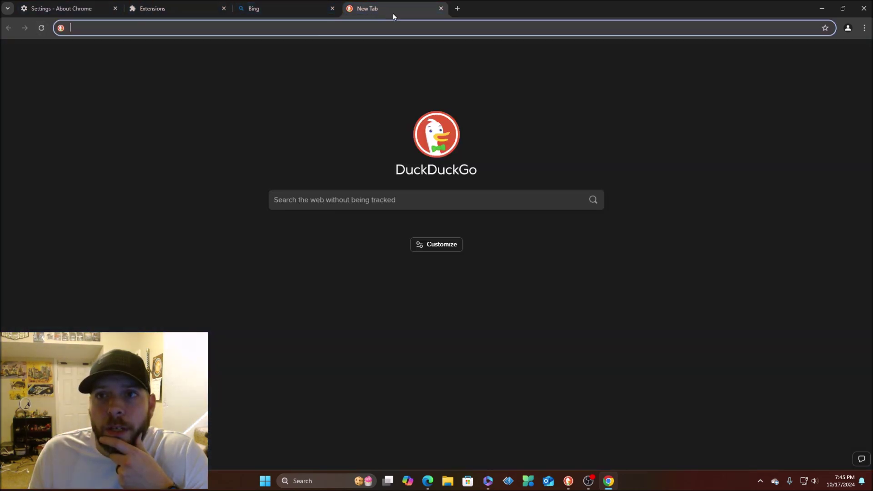
{"action": "left_click", "coordinate": [440, 8]}
{"action": "left_click", "coordinate": [331, 8]}
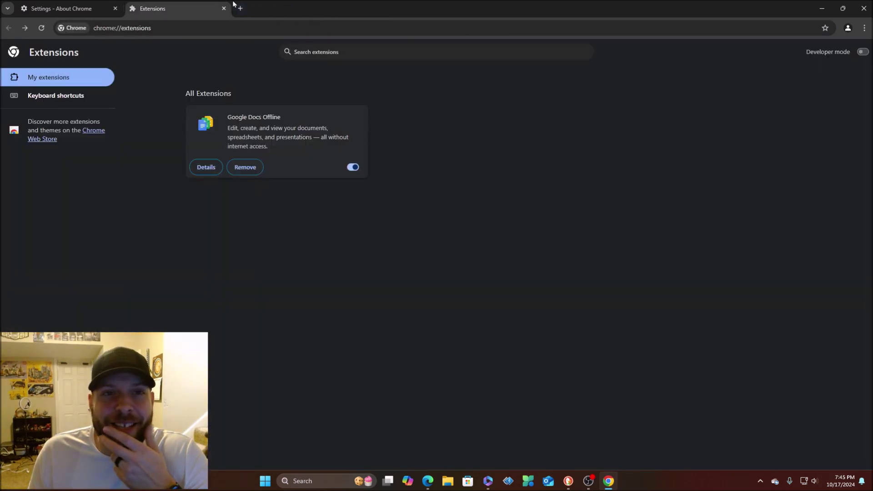
{"action": "left_click", "coordinate": [71, 9]}
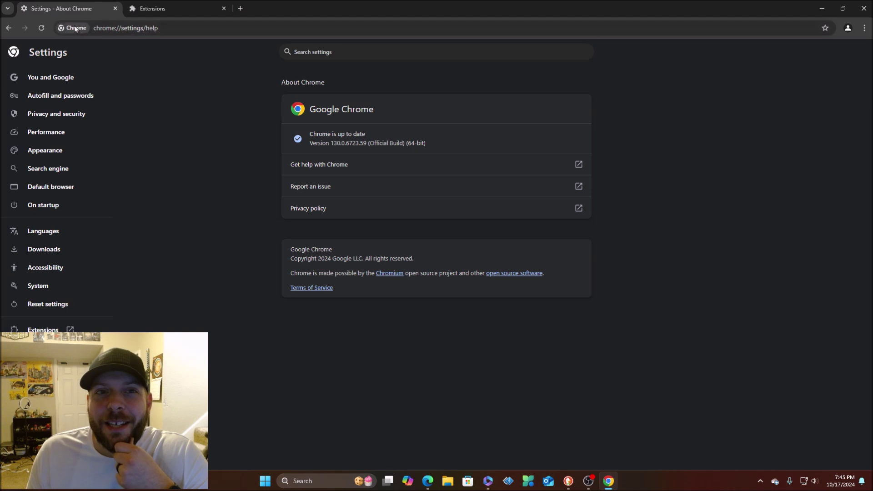
- Go to google.com from the address bar and open the Google apps grid
{"action": "left_click", "coordinate": [165, 27]}
{"action": "type", "text": "goog"}
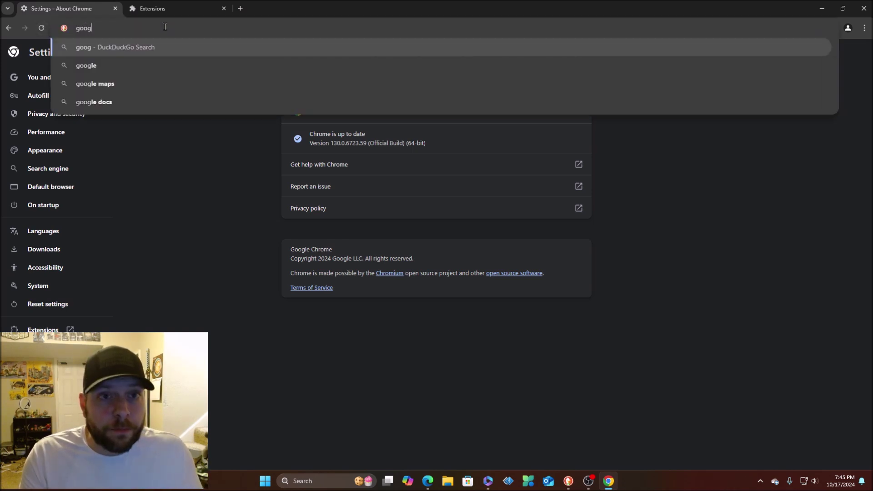
{"action": "type", "text": "le."}
{"action": "key", "text": "Return"}
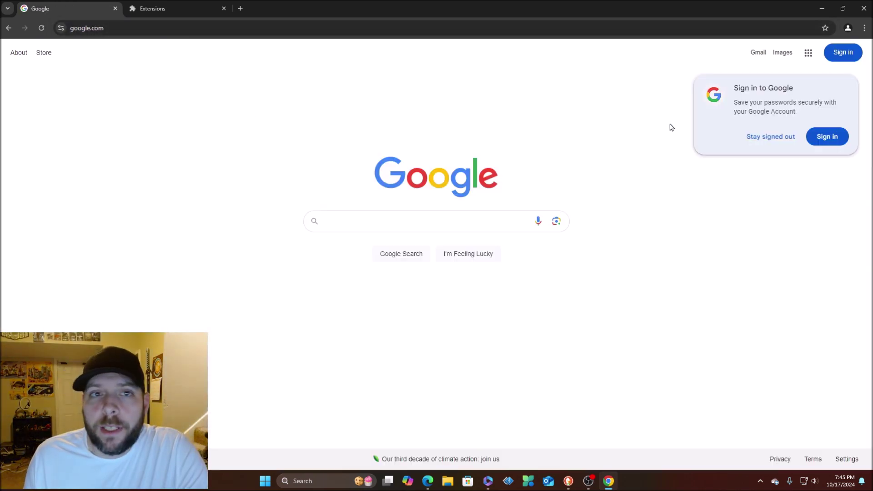
{"action": "left_click", "coordinate": [808, 52]}
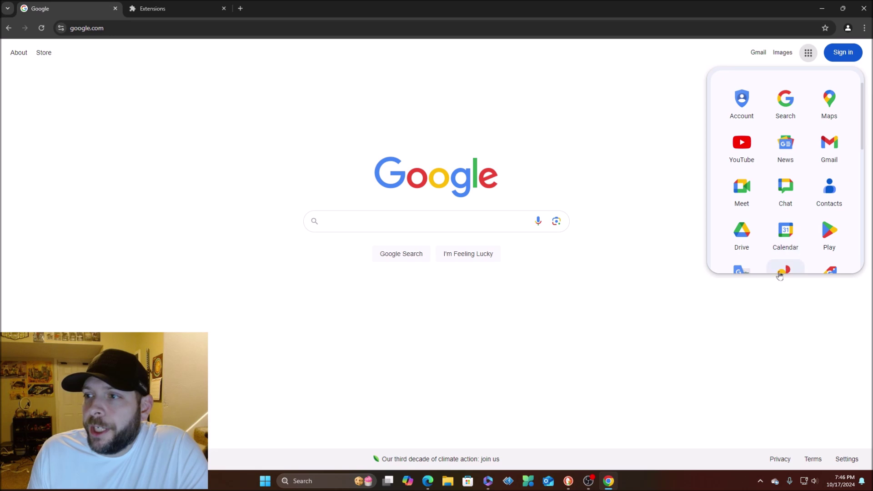
{"action": "scroll", "coordinate": [787, 217], "scroll_direction": "down", "scroll_amount": 5}
{"action": "scroll", "coordinate": [778, 216], "scroll_direction": "up", "scroll_amount": 5}
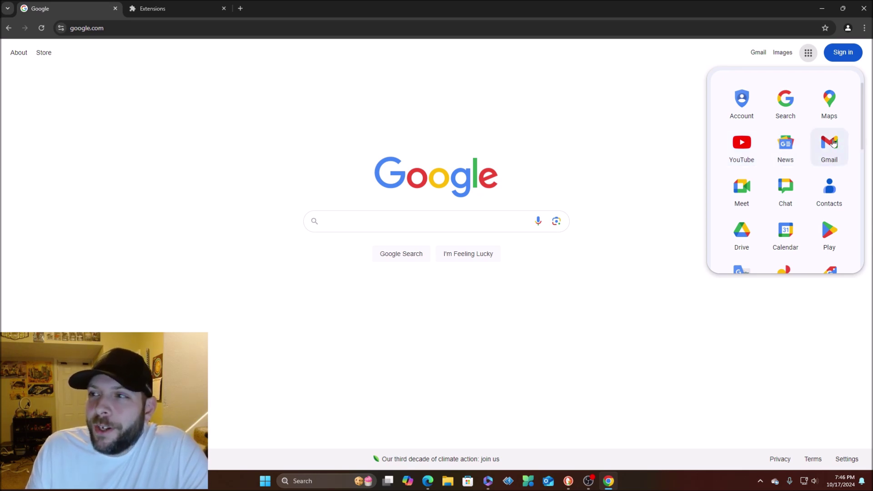
{"action": "scroll", "coordinate": [786, 142], "scroll_direction": "down", "scroll_amount": 2}
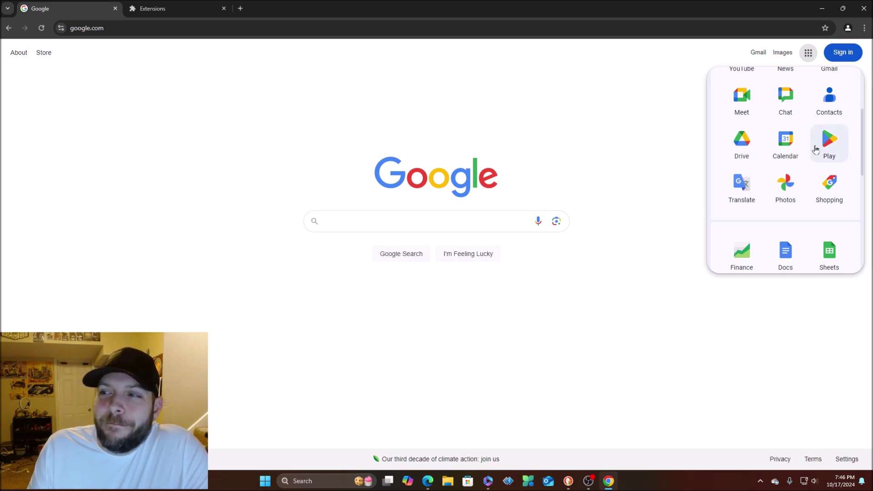
{"action": "scroll", "coordinate": [801, 150], "scroll_direction": "down", "scroll_amount": 3}
{"action": "scroll", "coordinate": [786, 131], "scroll_direction": "down", "scroll_amount": 3}
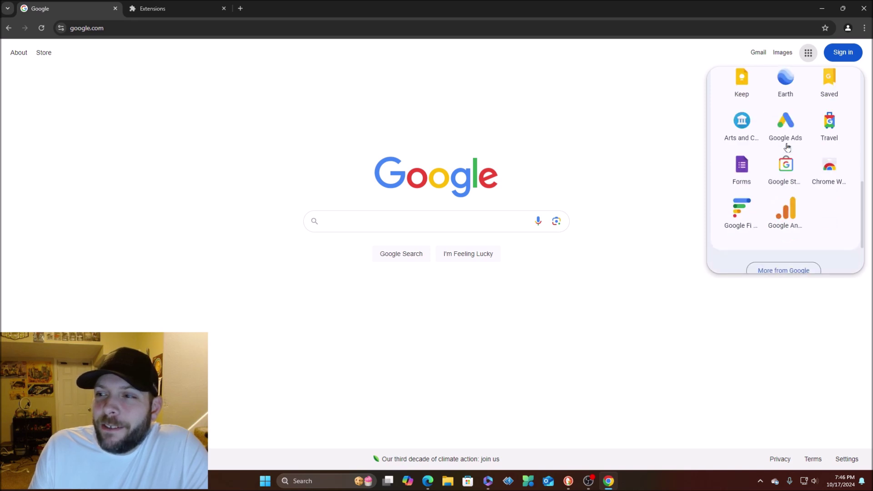
{"action": "scroll", "coordinate": [782, 200], "scroll_direction": "up", "scroll_amount": 4}
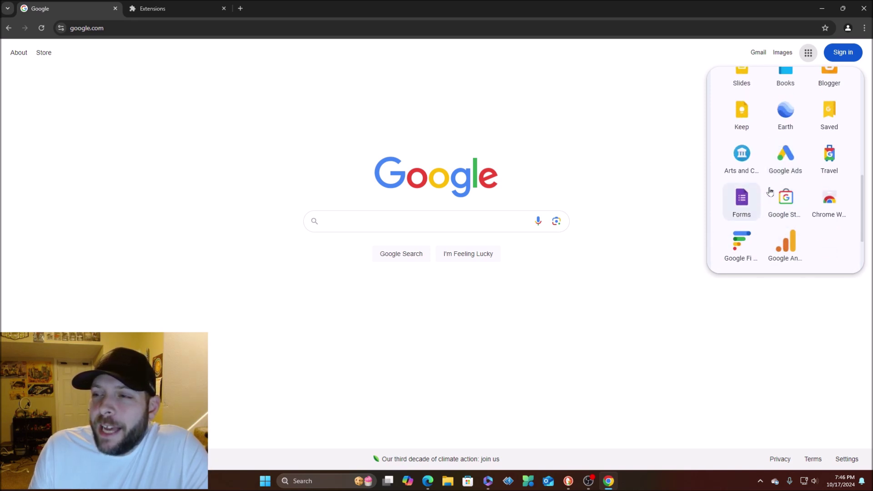
{"action": "scroll", "coordinate": [777, 169], "scroll_direction": "up", "scroll_amount": 4}
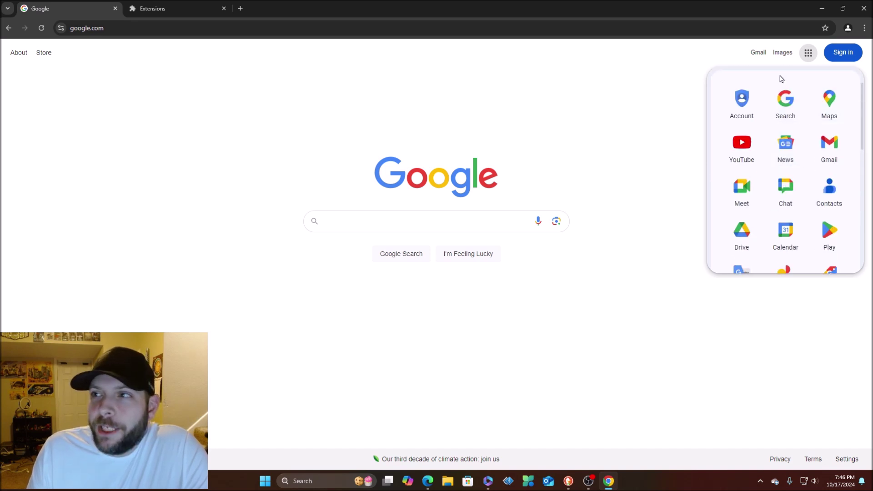
- Dismiss the Google apps panel, then briefly view and close the open-tabs search list
{"action": "left_click", "coordinate": [575, 100]}
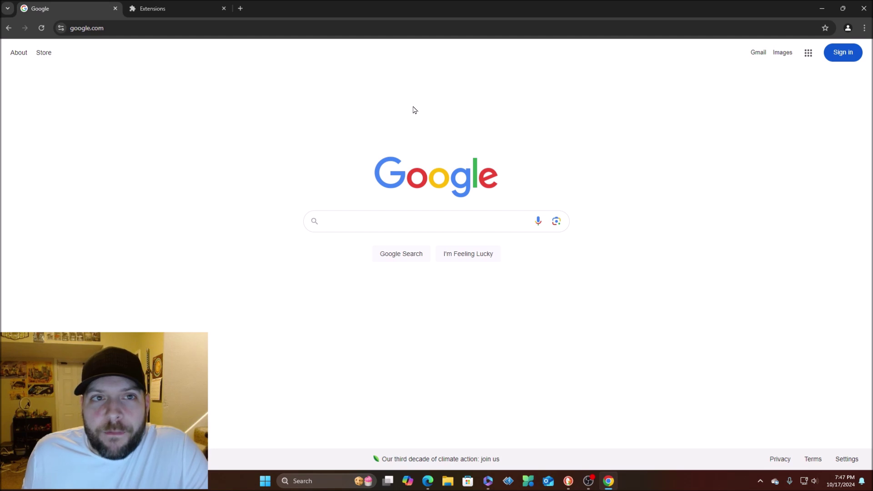
{"action": "left_click", "coordinate": [7, 8]}
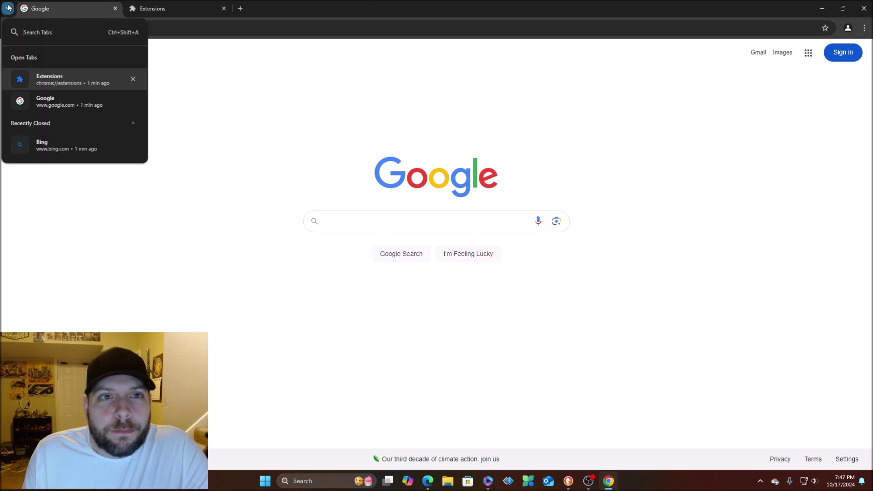
{"action": "left_click", "coordinate": [8, 8]}
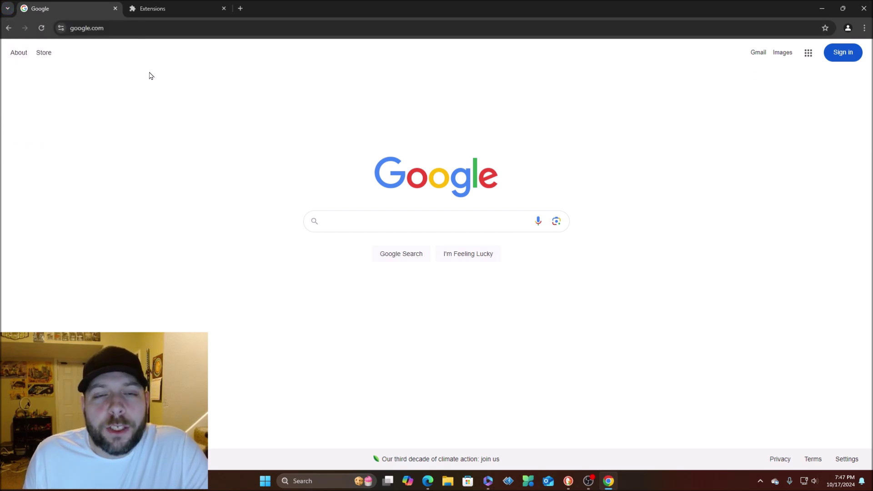